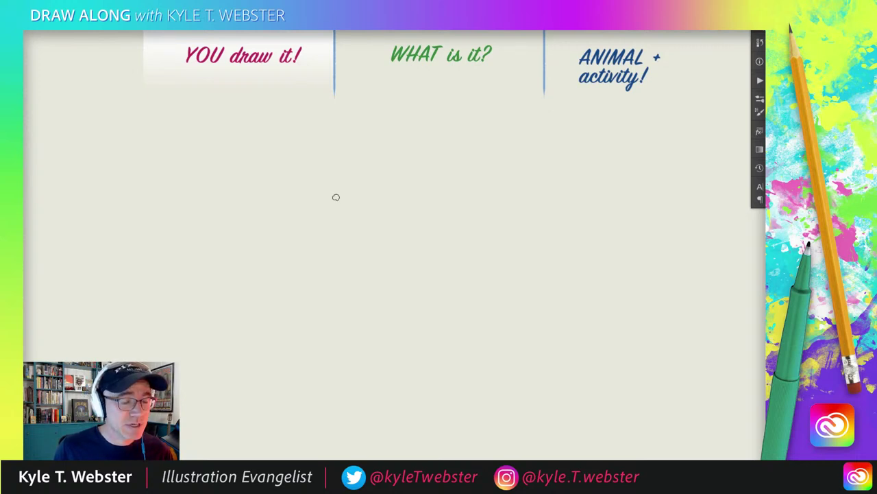
Step: Sketch a few practice strokes, then select all and clear them from the canvas
drag(303, 221, 274, 266)
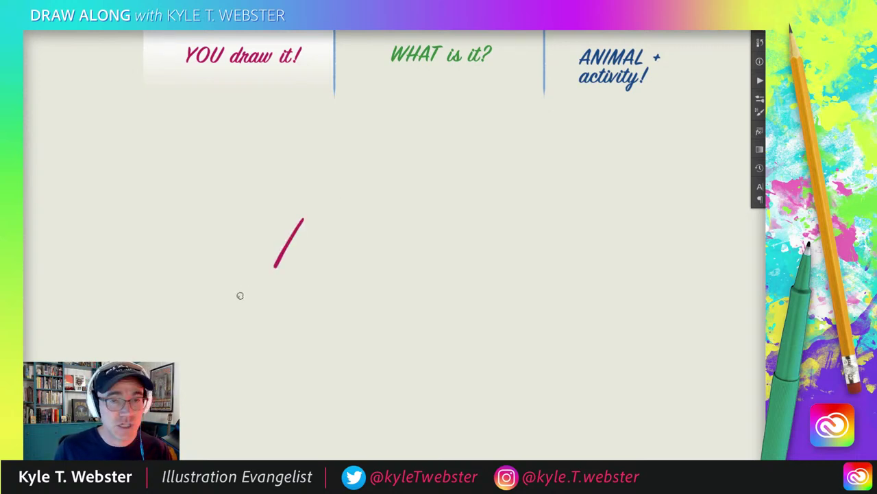
mouse_move(259, 216)
mouse_down()
mouse_move(234, 206)
mouse_move(235, 233)
mouse_up()
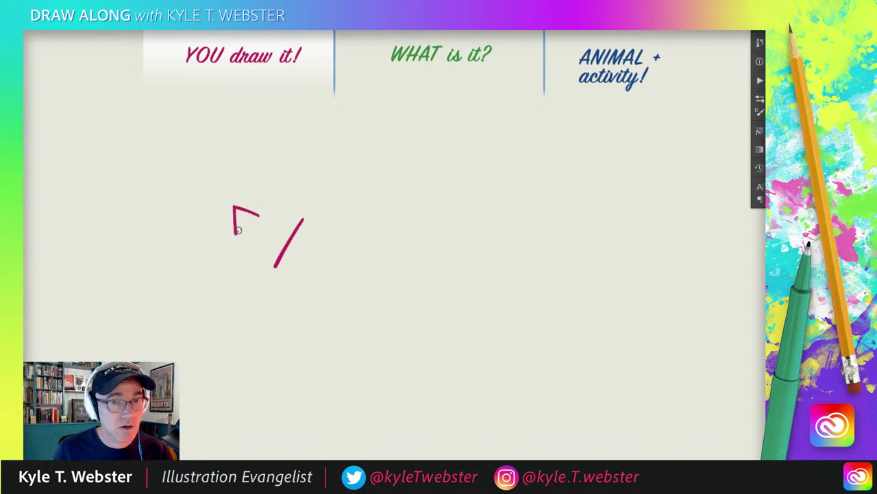
mouse_move(196, 242)
mouse_down()
mouse_move(209, 261)
mouse_move(209, 285)
mouse_up()
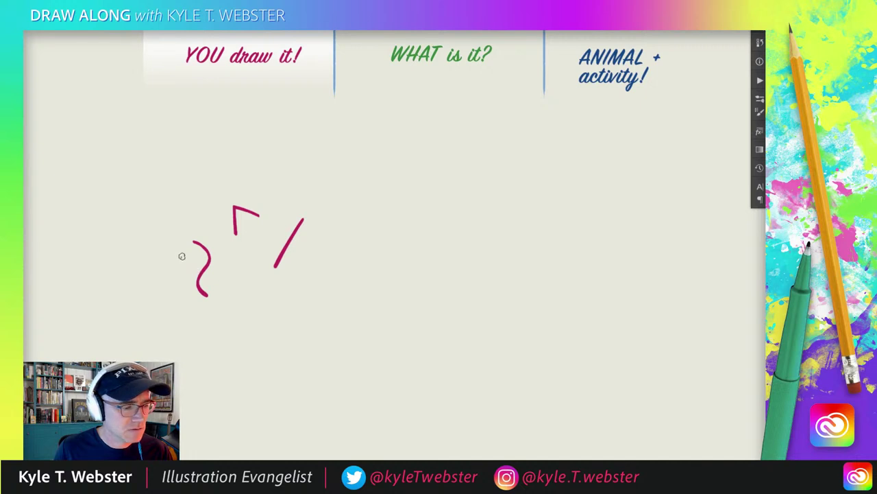
drag(183, 256, 168, 272)
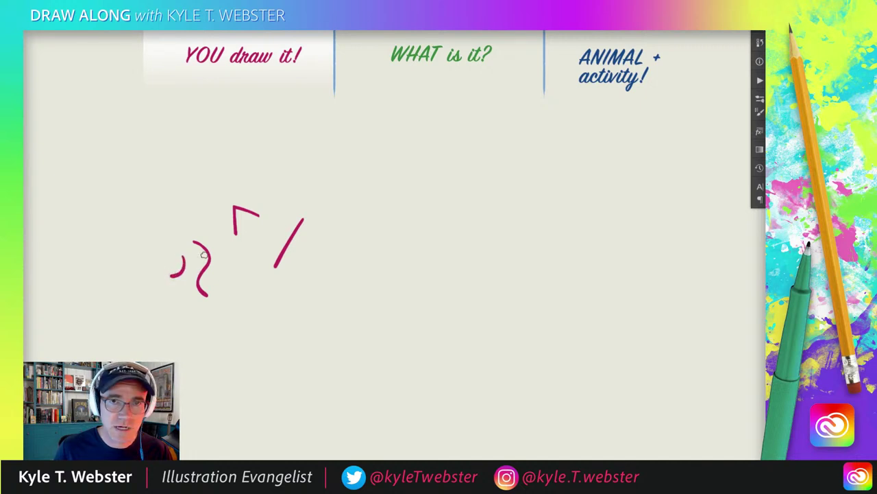
key(ctrl+a)
key(Delete)
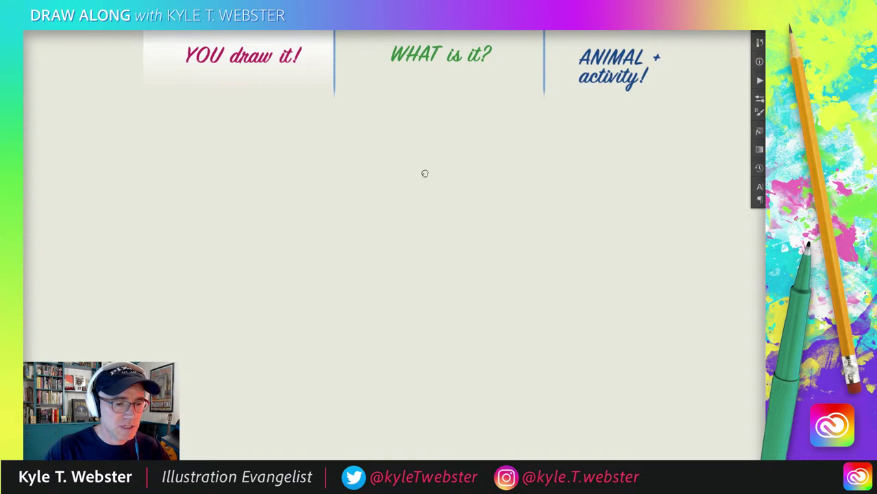
Step: Draw the horizontal hat brim, redrawing it once, then the hat crown above it
drag(443, 187, 400, 187)
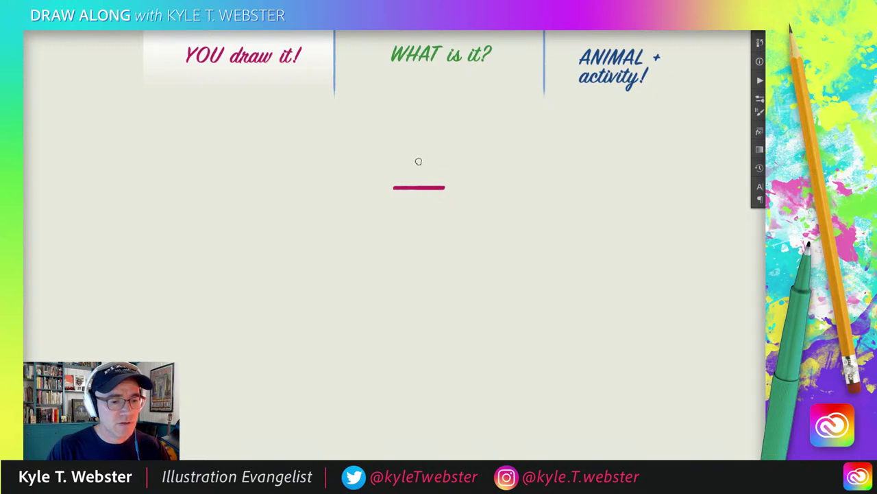
key(ctrl+z)
drag(450, 185, 400, 185)
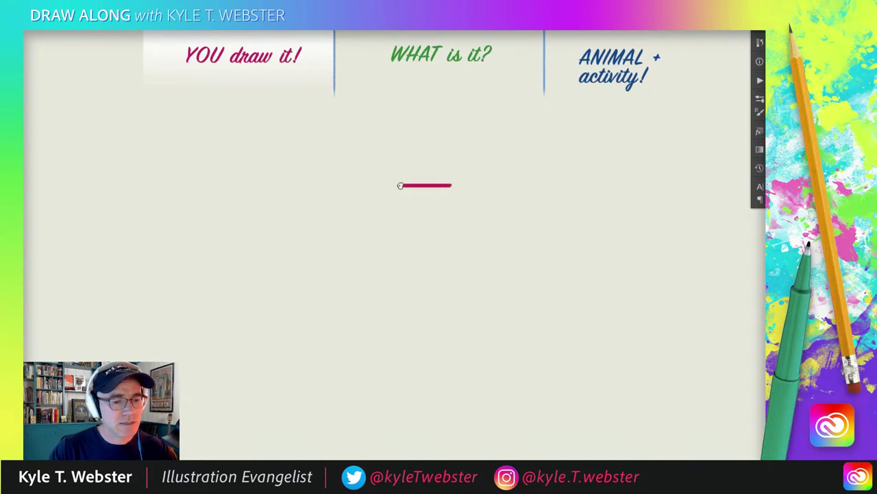
mouse_move(396, 216)
mouse_down()
mouse_move(376, 249)
mouse_move(372, 234)
mouse_up()
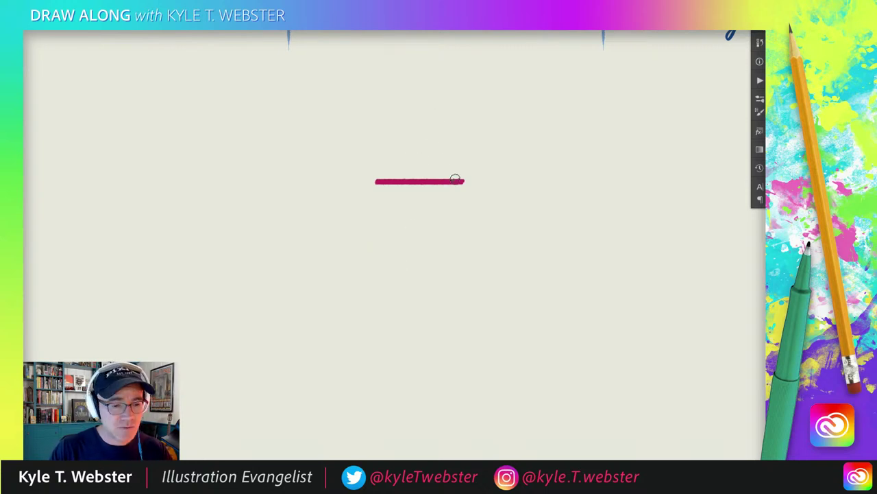
drag(450, 181, 443, 153)
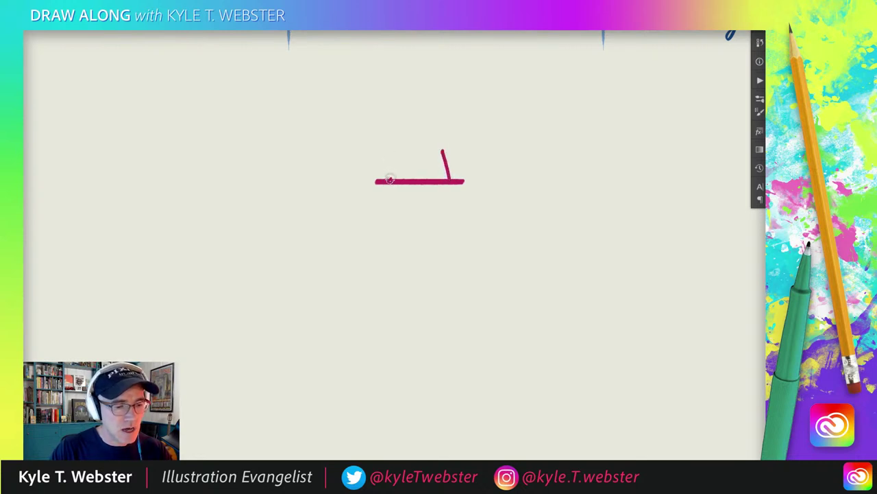
drag(389, 179, 396, 146)
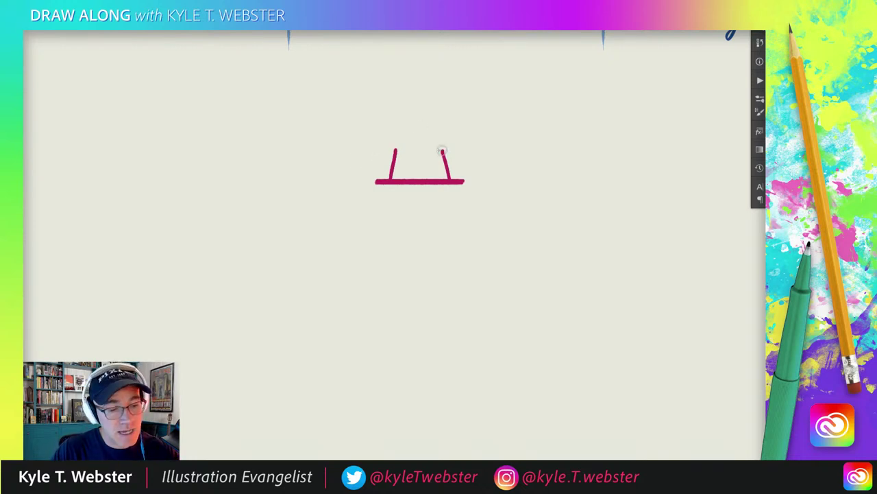
drag(442, 151, 394, 149)
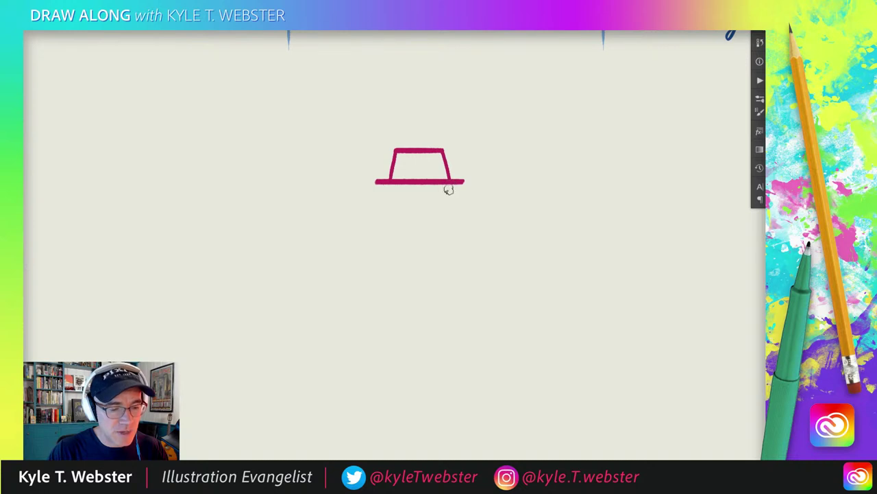
Step: Add two side lines down from the brim and two angled crossing strokes between them
drag(450, 181, 449, 225)
drag(390, 181, 394, 219)
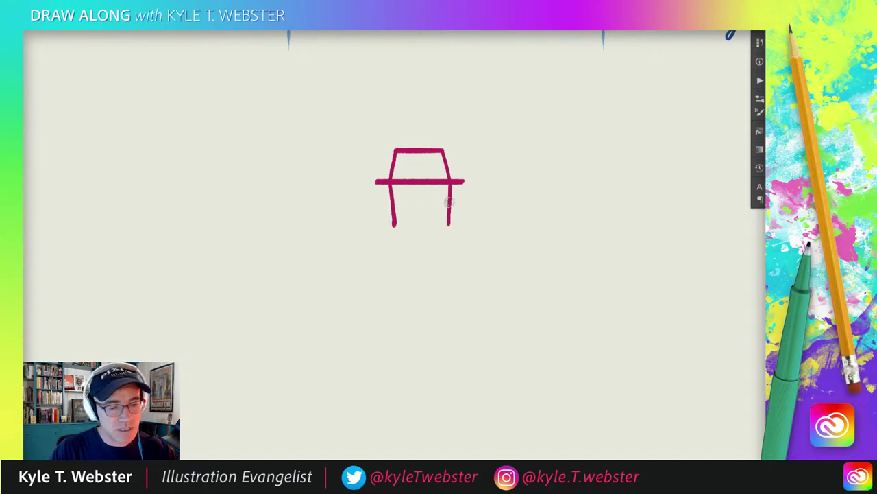
drag(448, 201, 406, 213)
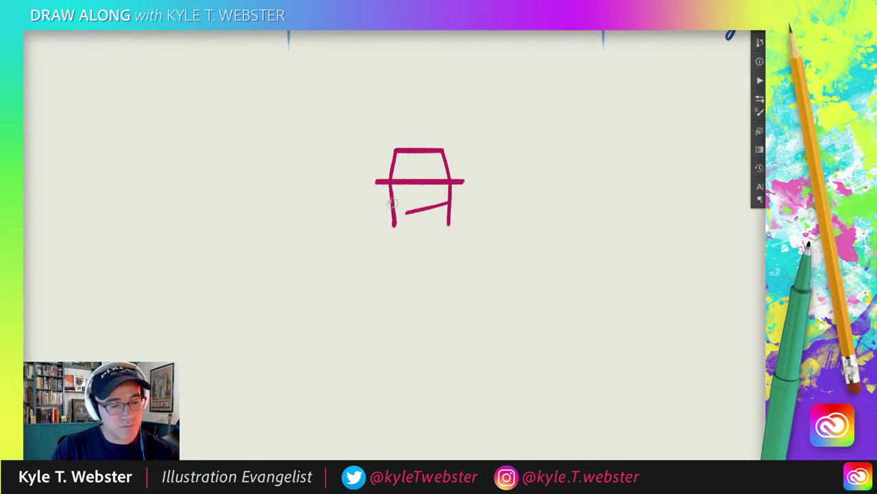
drag(394, 201, 428, 207)
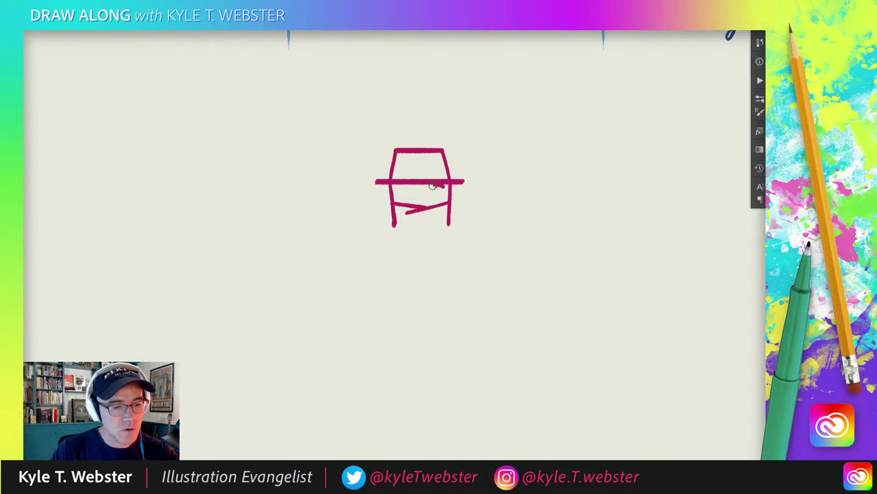
Step: Draw two oval eyes below the brim and fill the band around them solid magenta
mouse_move(422, 190)
mouse_down()
mouse_move(447, 193)
mouse_move(427, 185)
mouse_move(410, 197)
mouse_up()
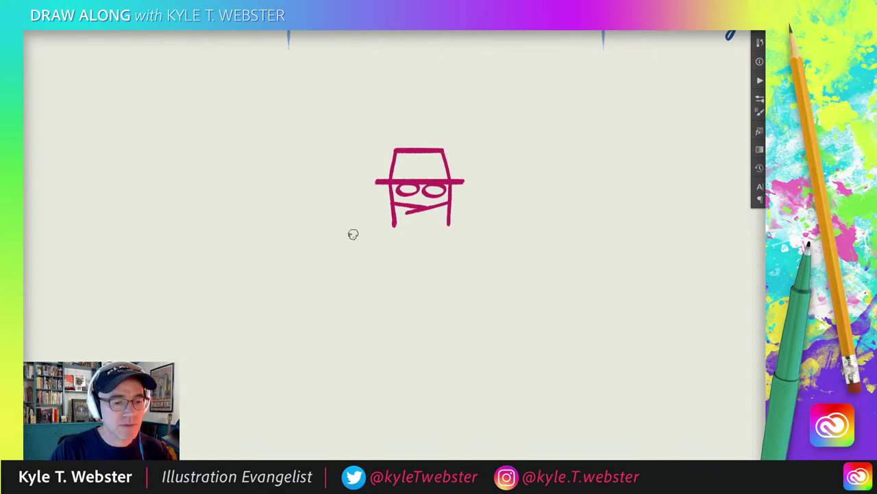
mouse_move(381, 207)
mouse_down()
mouse_move(375, 181)
mouse_move(363, 177)
mouse_up()
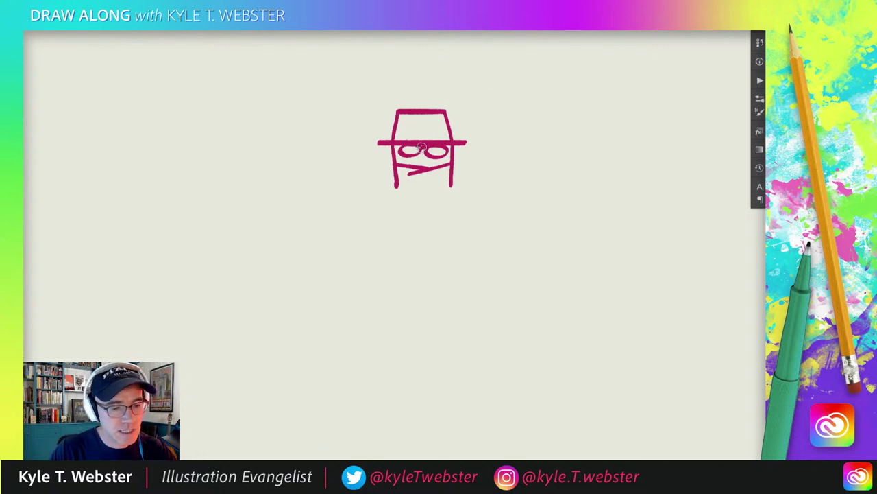
mouse_move(420, 151)
mouse_down()
mouse_move(446, 158)
mouse_move(447, 145)
mouse_move(448, 160)
mouse_move(435, 164)
mouse_move(449, 160)
mouse_move(396, 146)
mouse_up()
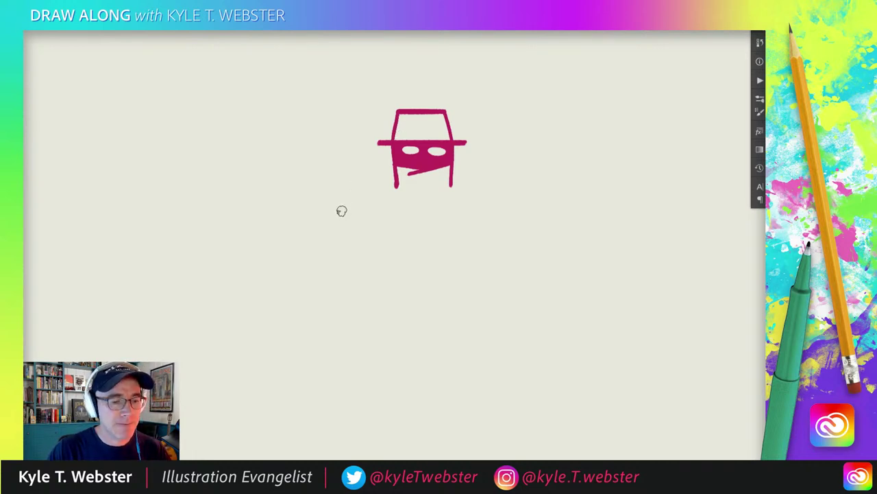
scroll(382, 198, down, 3)
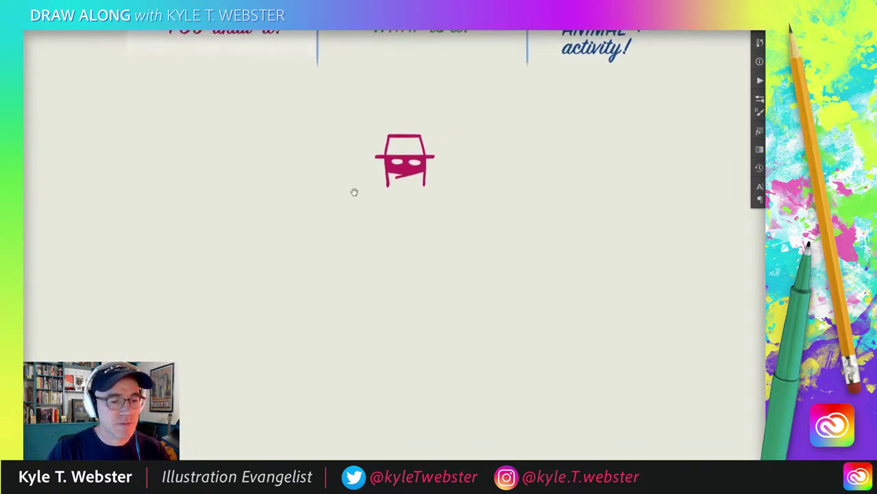
Step: Brush left and right shoulder lines out from the face, then both body sides downward
scroll(394, 194, up, 3)
drag(387, 183, 375, 163)
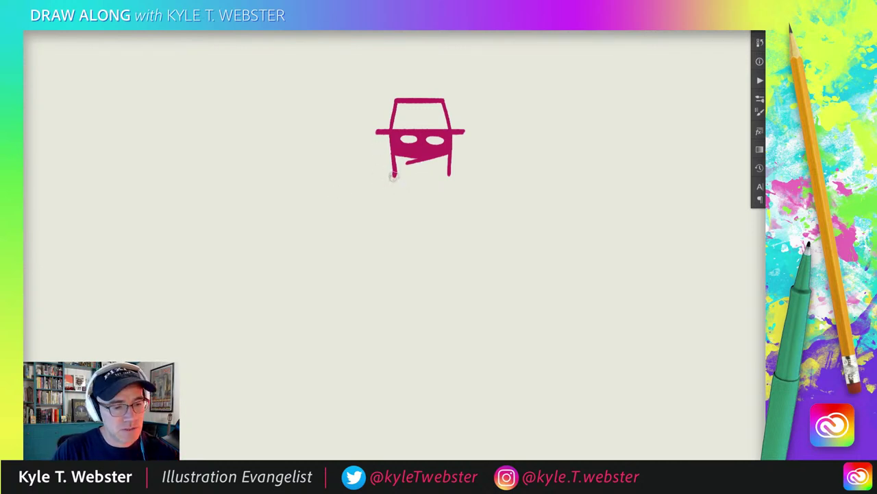
drag(396, 177, 342, 187)
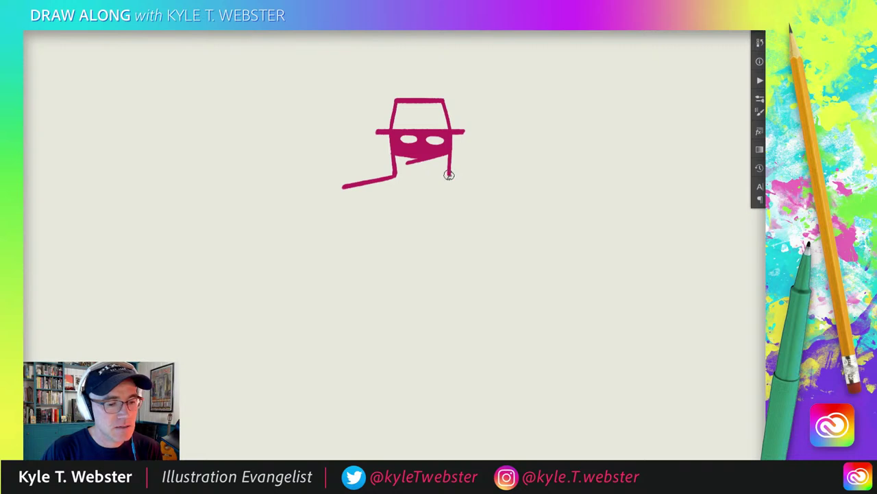
drag(449, 175, 505, 187)
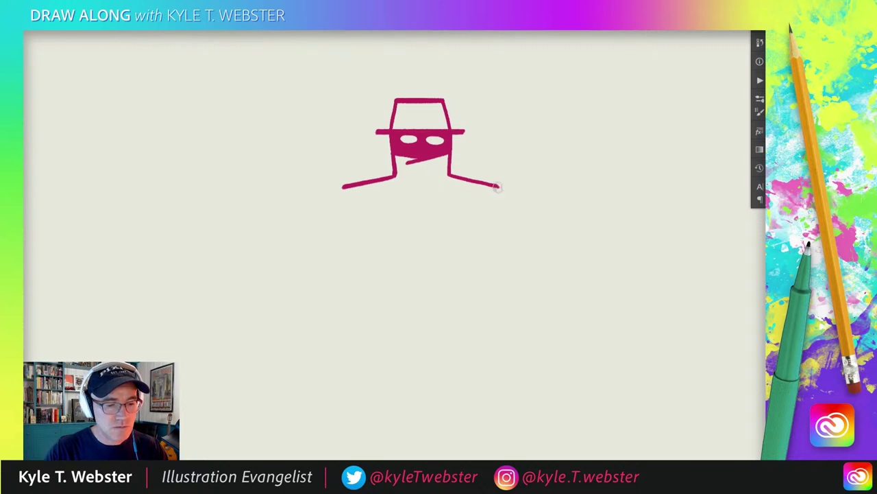
drag(499, 186, 469, 258)
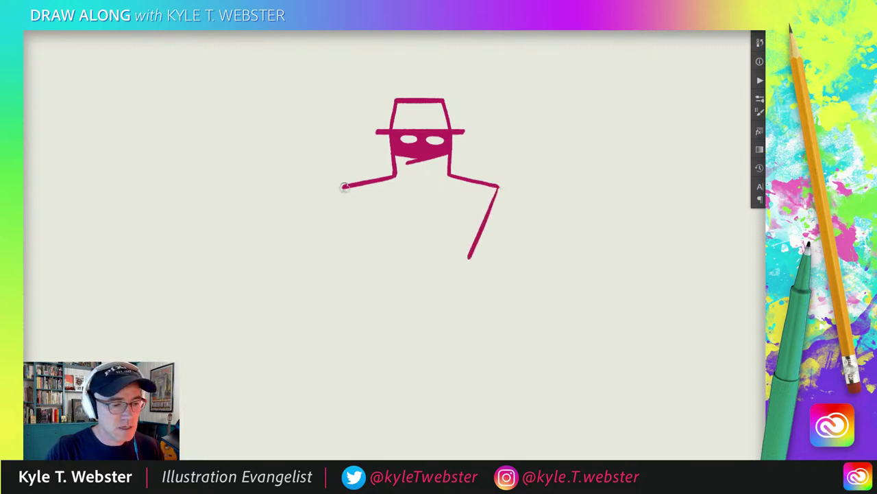
drag(343, 186, 381, 256)
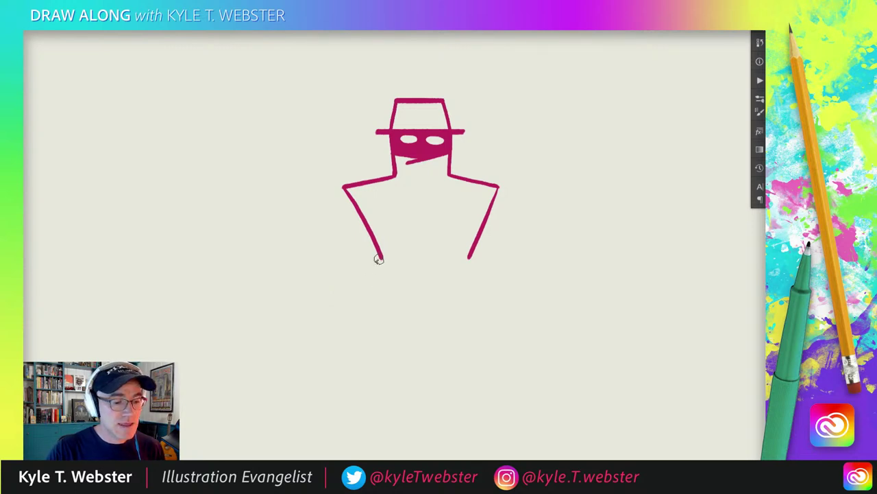
scroll(352, 243, down, 2)
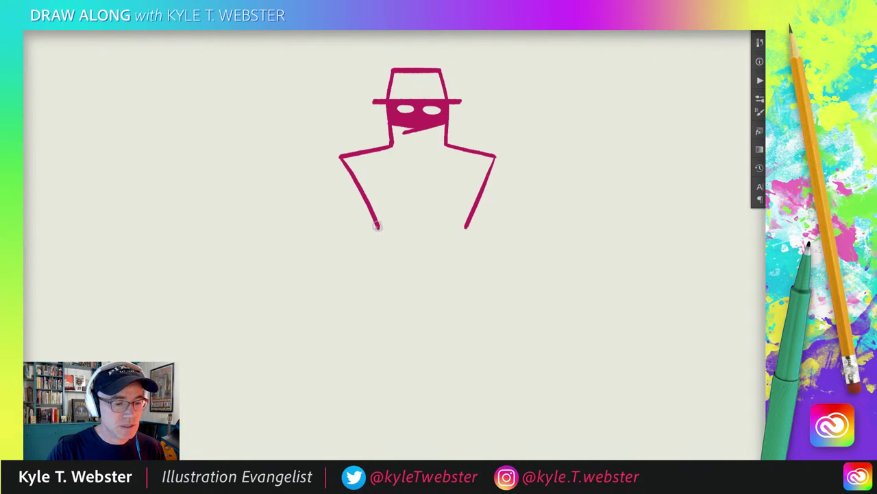
Step: Extend both body sides further down, ending in rounded bulges
drag(377, 225, 372, 259)
drag(466, 227, 470, 258)
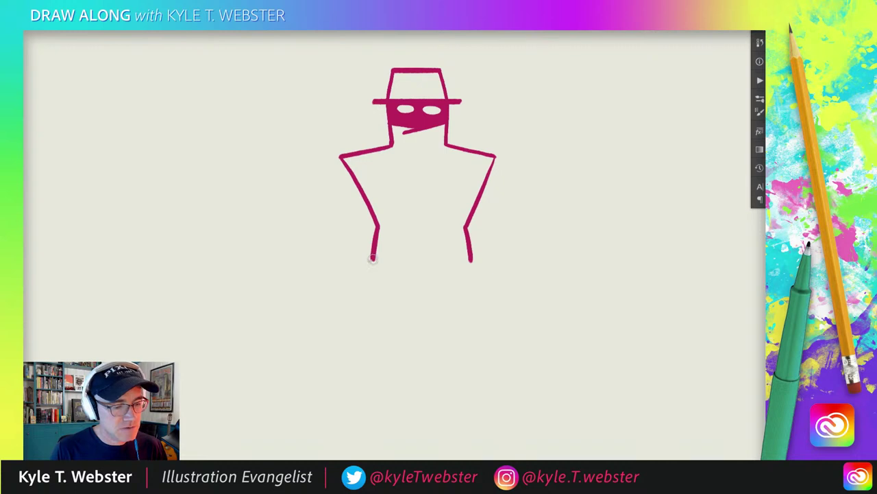
mouse_move(370, 259)
mouse_down()
mouse_move(355, 284)
mouse_move(370, 302)
mouse_up()
mouse_move(470, 259)
mouse_down()
mouse_move(485, 276)
mouse_move(474, 305)
mouse_up()
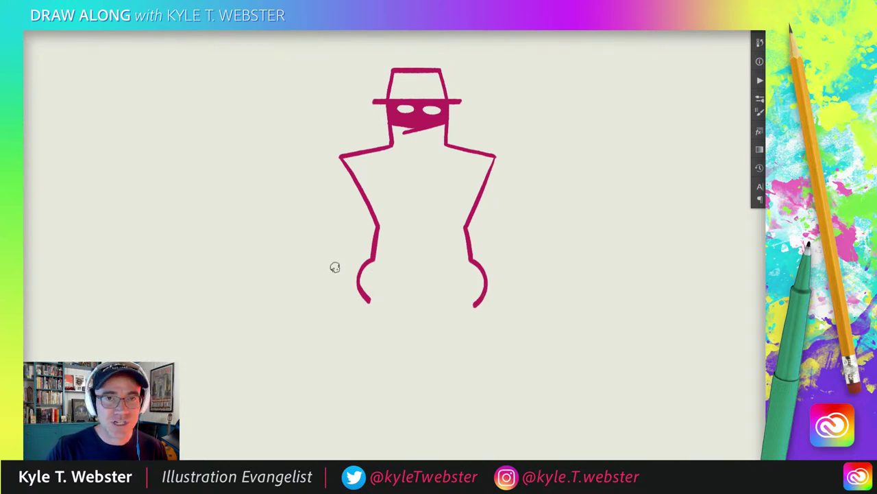
Step: Draw long coat sides down both flanks, thicken the mask edge, and start the centre line
drag(309, 236, 311, 219)
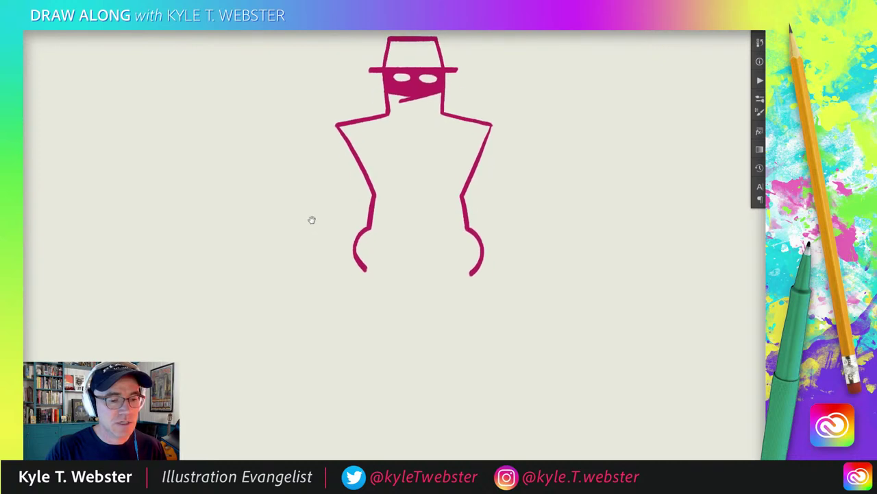
drag(352, 269, 356, 235)
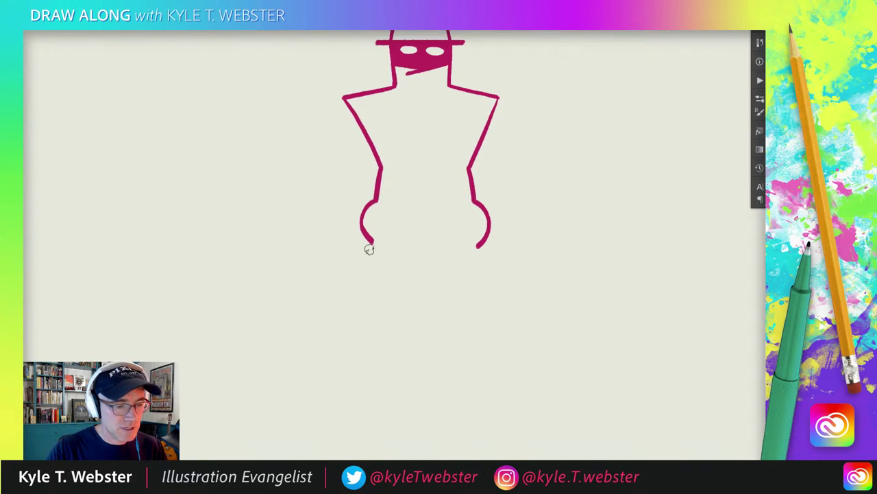
drag(371, 239, 358, 334)
drag(478, 245, 492, 331)
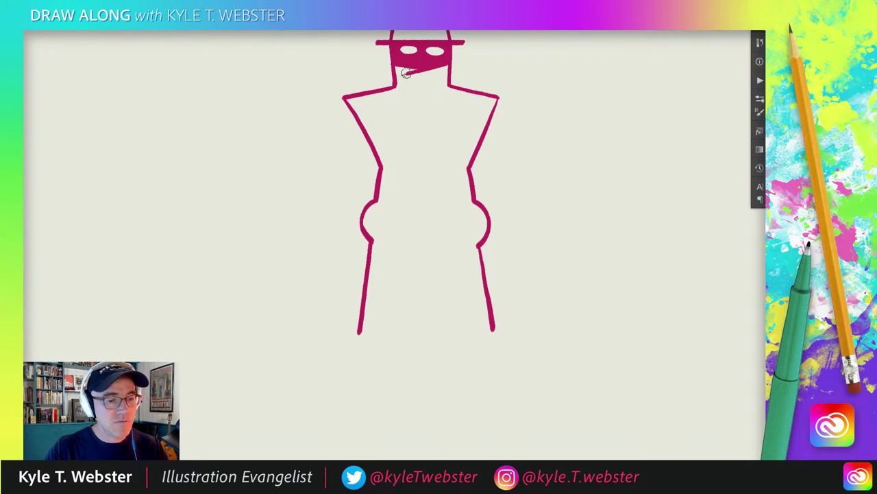
drag(406, 74, 424, 67)
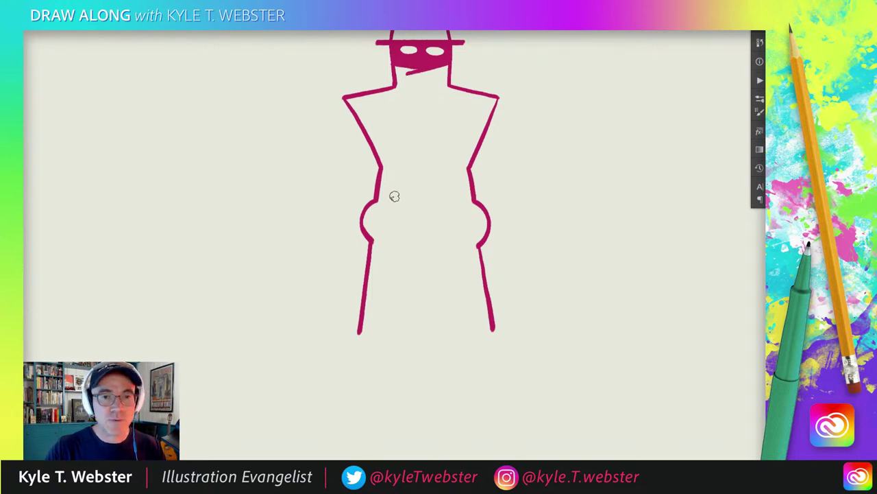
drag(406, 75, 420, 116)
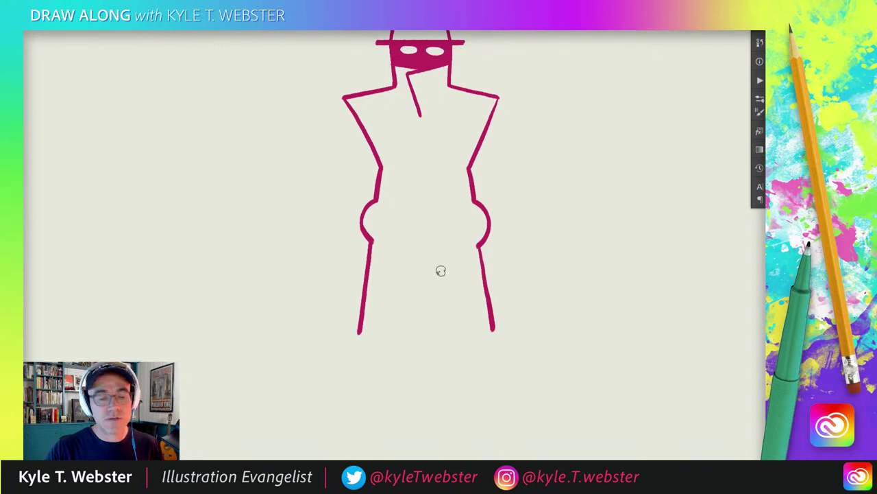
Step: Run the centre line to the coat bottom and close the hem with strokes to both sides
drag(420, 116, 429, 353)
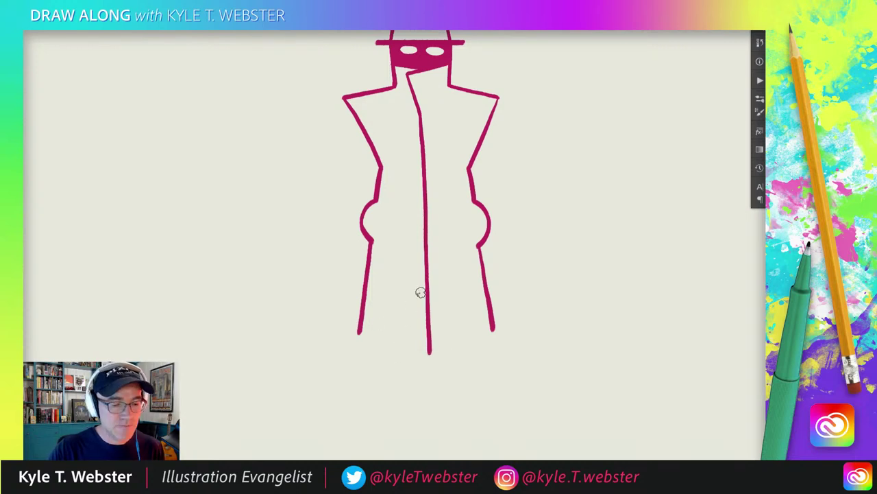
drag(492, 329, 428, 353)
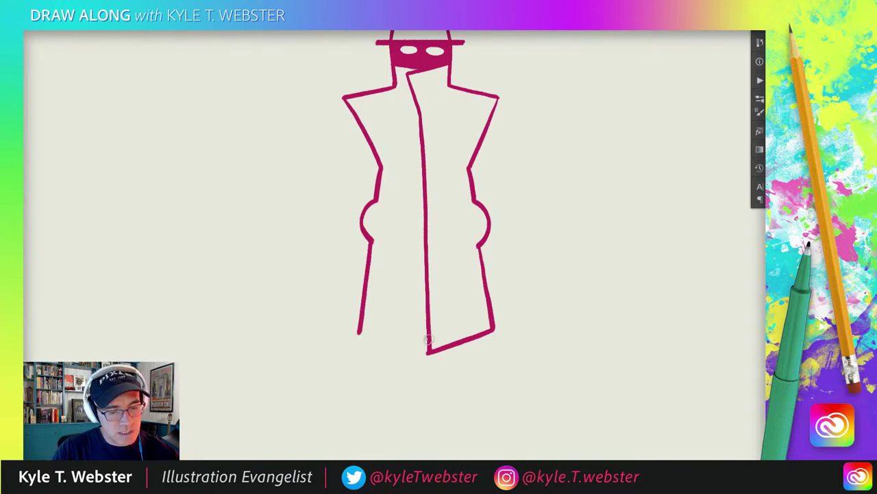
drag(360, 332, 431, 340)
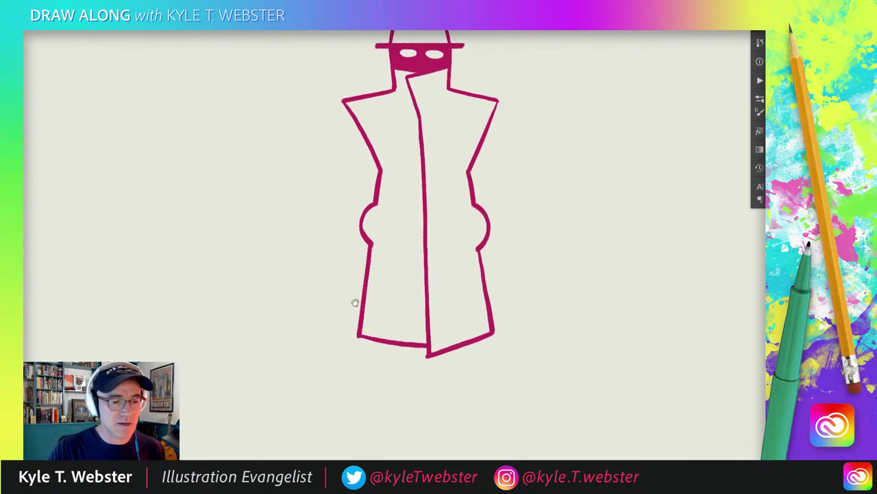
drag(355, 302, 350, 315)
drag(372, 266, 375, 287)
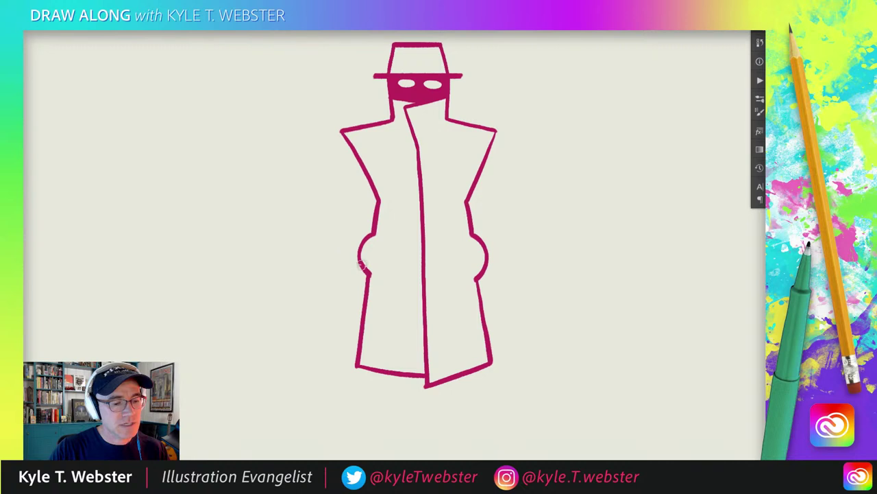
Step: Outline both arms from the shoulders into the pockets, plus a diagonal tie stroke on the left sleeve
mouse_move(341, 131)
mouse_down()
mouse_move(324, 216)
mouse_move(331, 241)
mouse_move(358, 265)
mouse_up()
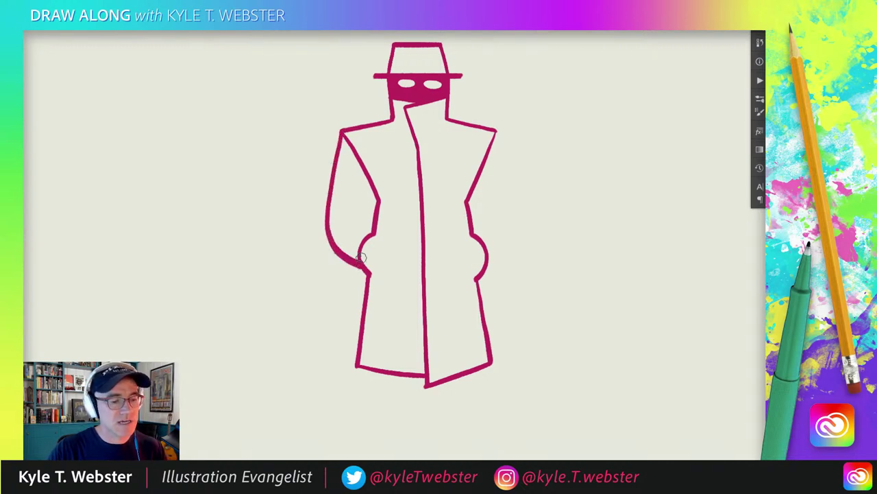
mouse_move(495, 130)
mouse_down()
mouse_move(515, 226)
mouse_move(483, 260)
mouse_up()
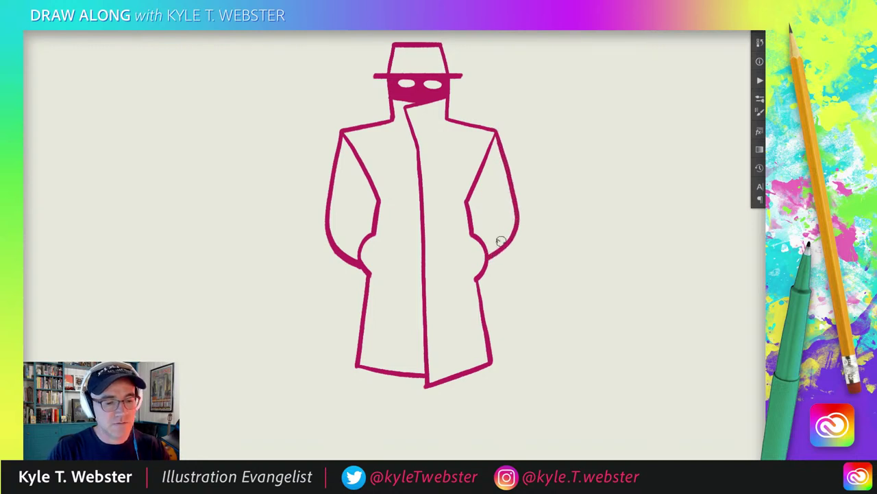
key(ctrl+z)
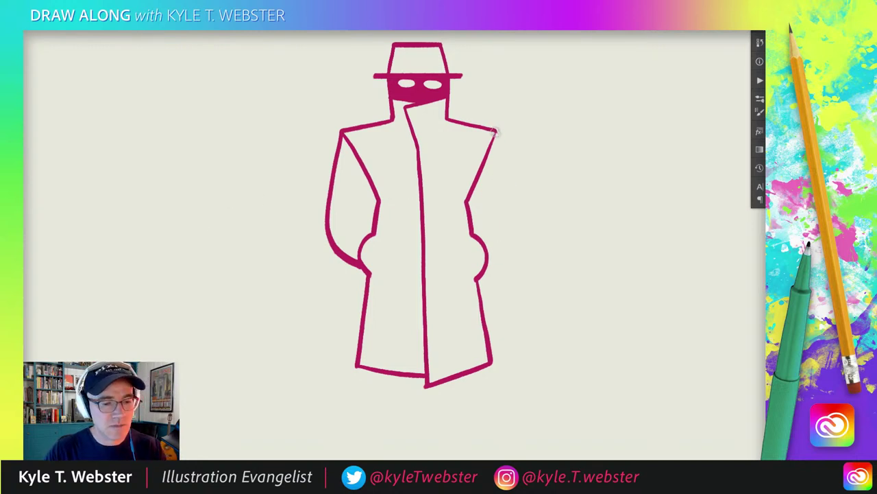
mouse_move(495, 131)
mouse_down()
mouse_move(514, 186)
mouse_move(514, 236)
mouse_move(484, 269)
mouse_up()
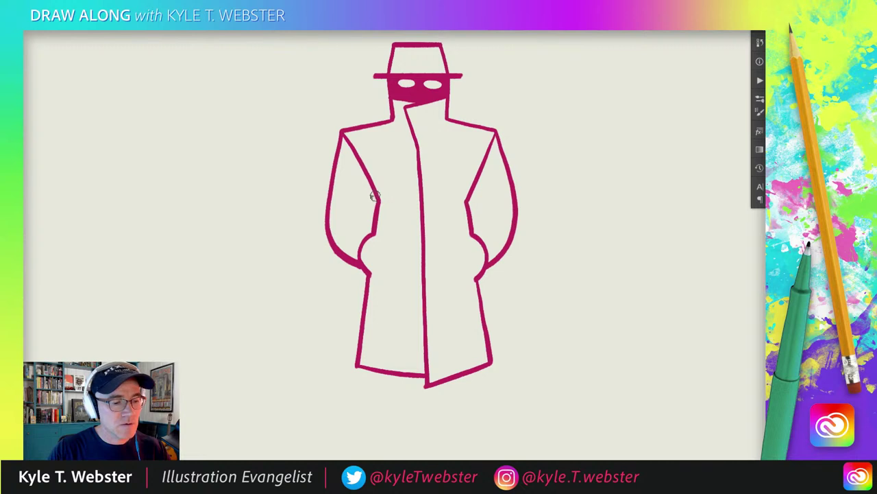
drag(378, 200, 353, 223)
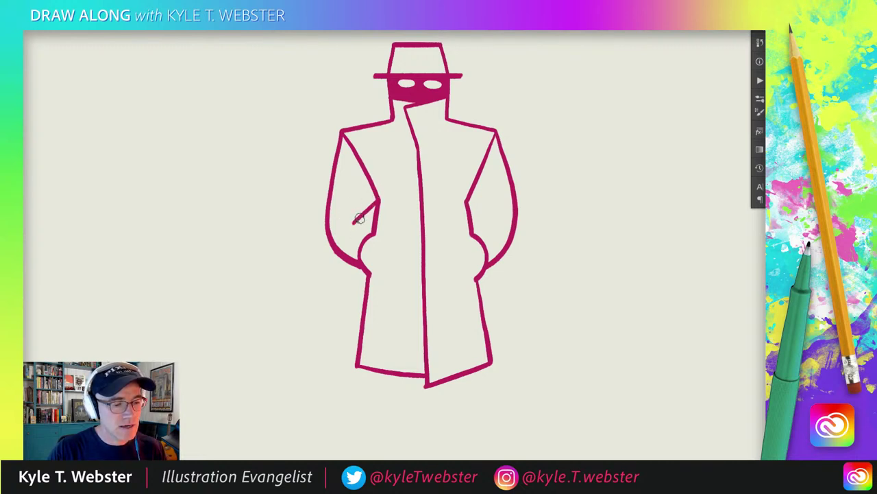
Step: Turn short diagonal sleeve strokes into crossed X tie marks with chevrons on both sleeves
drag(353, 223, 373, 234)
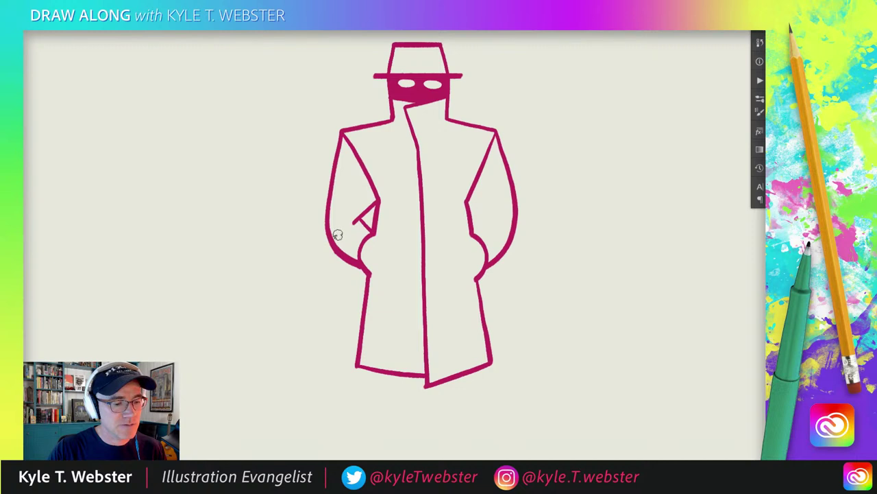
mouse_move(466, 201)
mouse_down()
mouse_move(489, 219)
mouse_move(471, 233)
mouse_up()
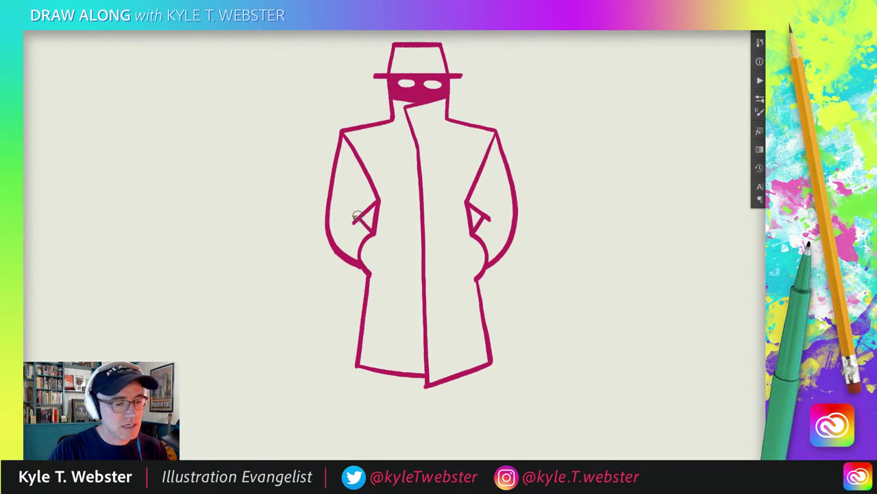
mouse_move(369, 227)
mouse_down()
mouse_move(341, 200)
mouse_move(342, 222)
mouse_up()
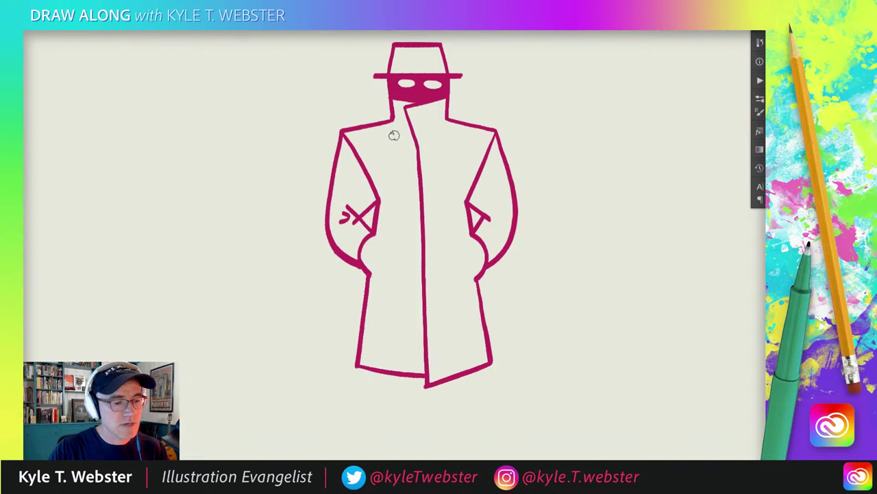
mouse_move(474, 225)
mouse_down()
mouse_move(495, 204)
mouse_move(502, 218)
mouse_up()
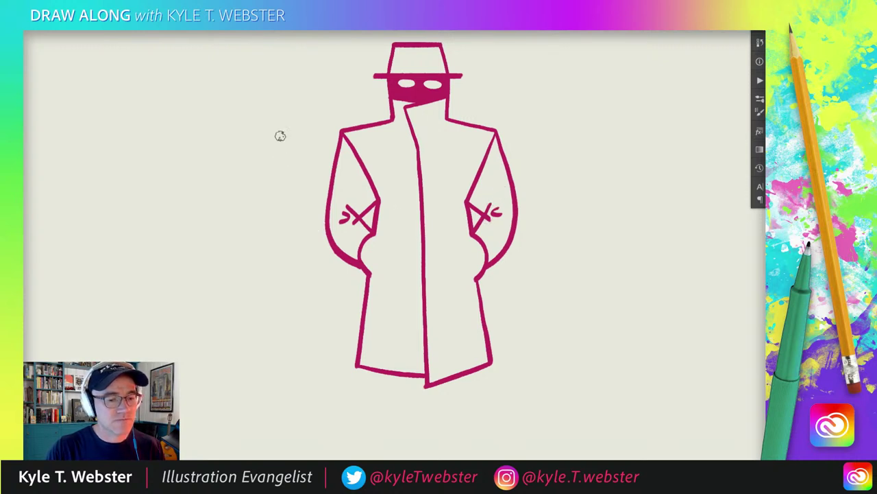
Step: Draw a diagonal top edge and curved side below each sleeve to form the two pockets
scroll(286, 216, down, 2)
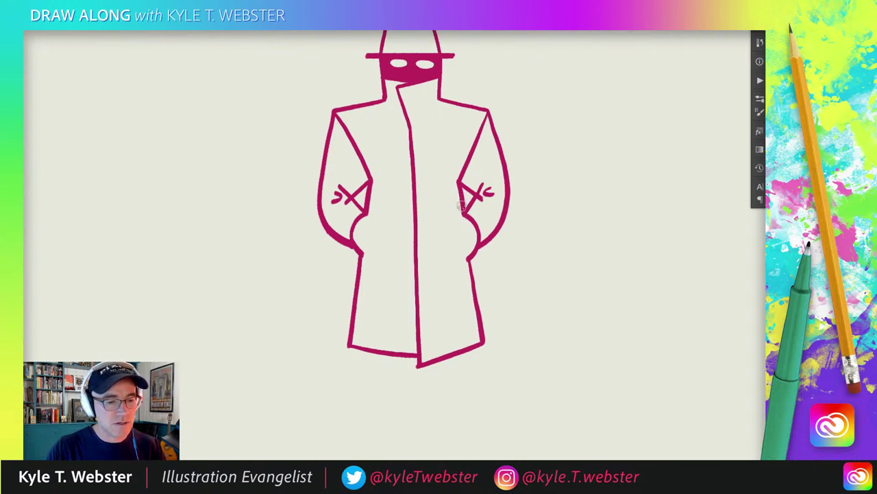
drag(462, 205, 432, 223)
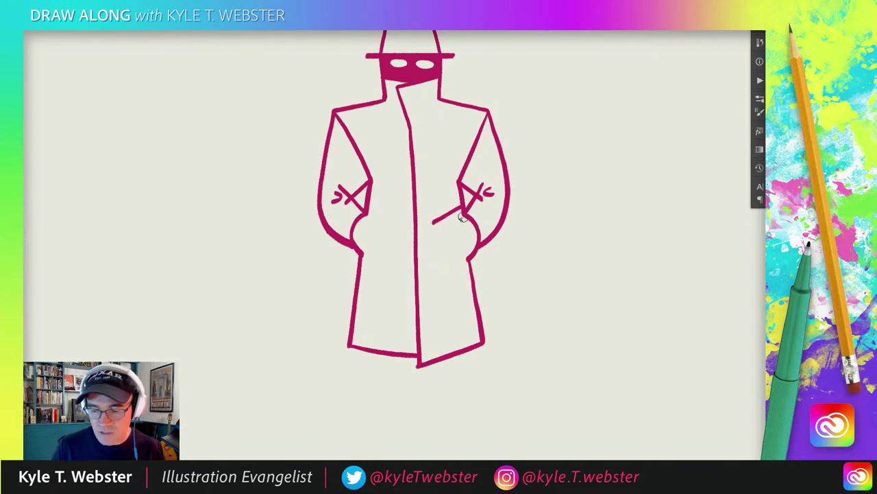
mouse_move(433, 219)
mouse_down()
mouse_move(432, 245)
mouse_move(453, 272)
mouse_move(472, 276)
mouse_up()
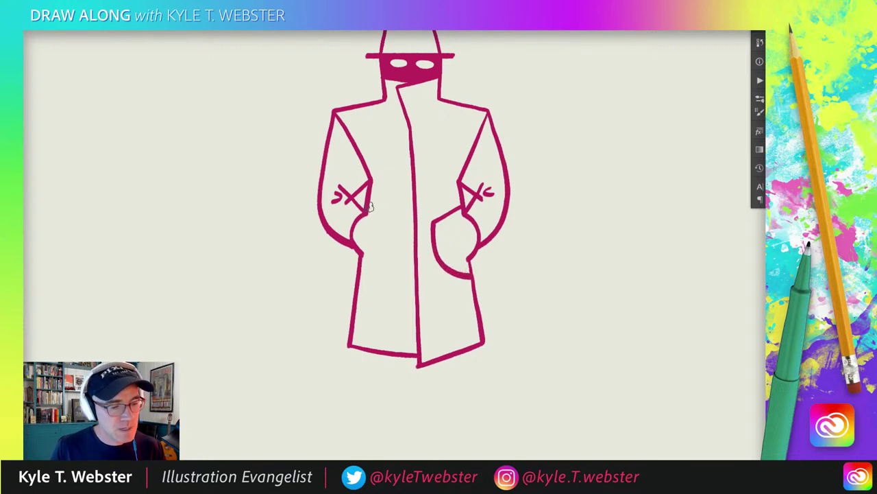
mouse_move(369, 204)
mouse_down()
mouse_move(392, 216)
mouse_move(394, 239)
mouse_move(361, 277)
mouse_up()
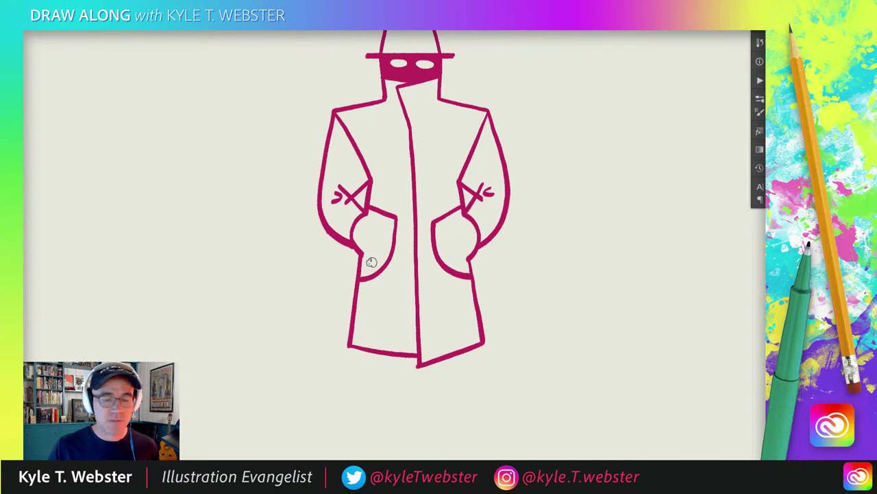
Step: Draw a thin leg below the hem ending in a small right-curving foot, then zoom out
drag(292, 229, 307, 200)
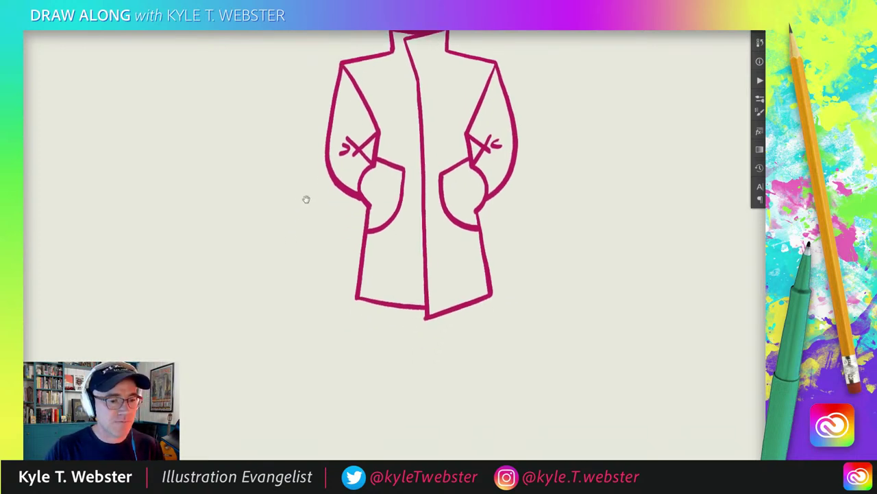
drag(376, 300, 364, 248)
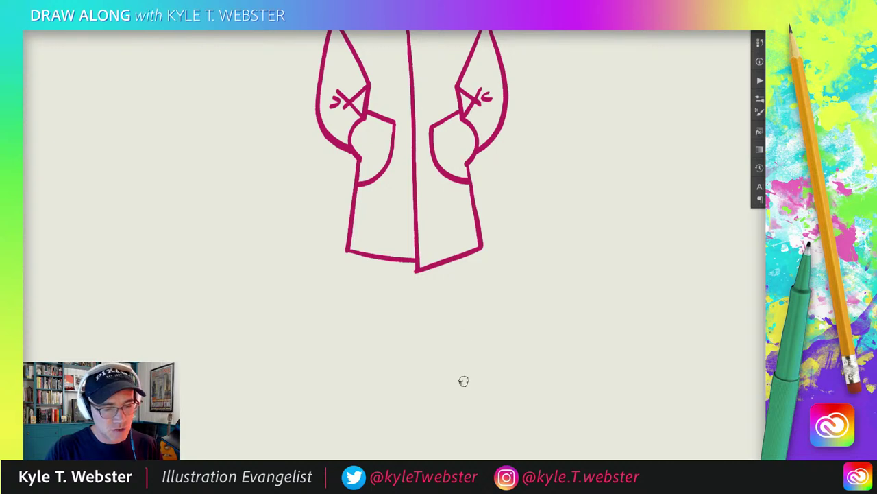
mouse_move(457, 259)
mouse_down()
mouse_move(458, 359)
mouse_move(440, 357)
mouse_move(435, 268)
mouse_up()
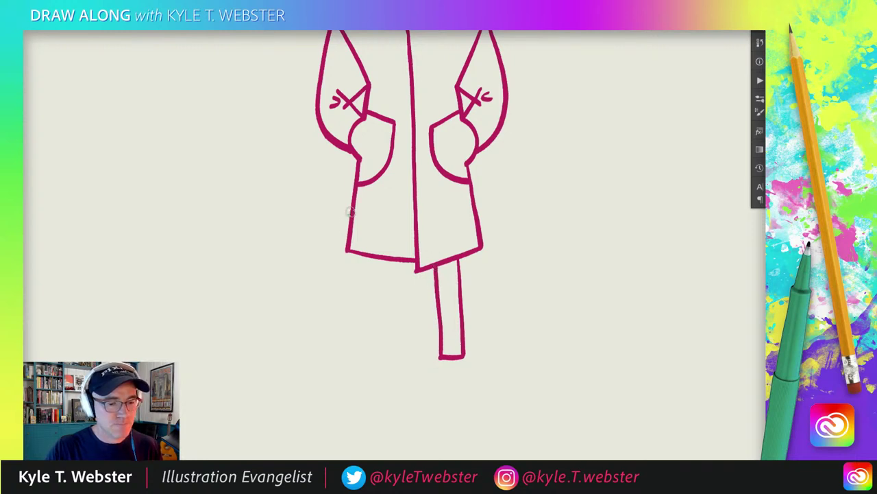
drag(352, 251, 341, 210)
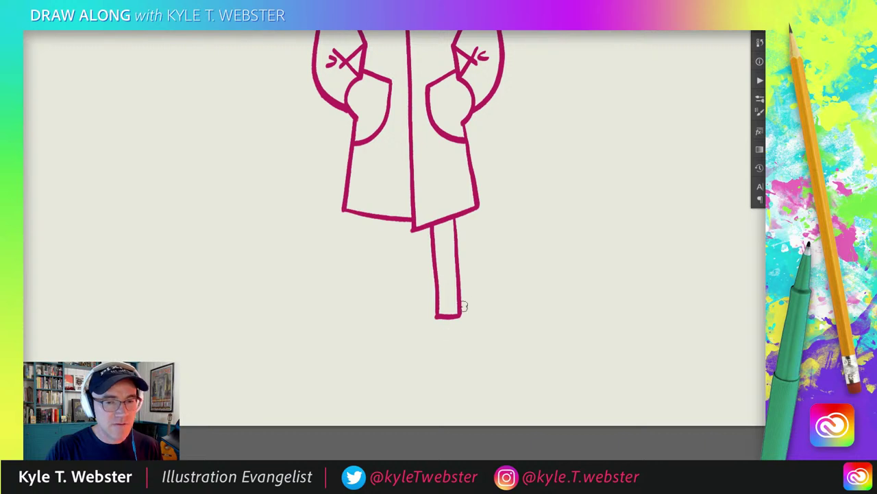
drag(445, 317, 447, 342)
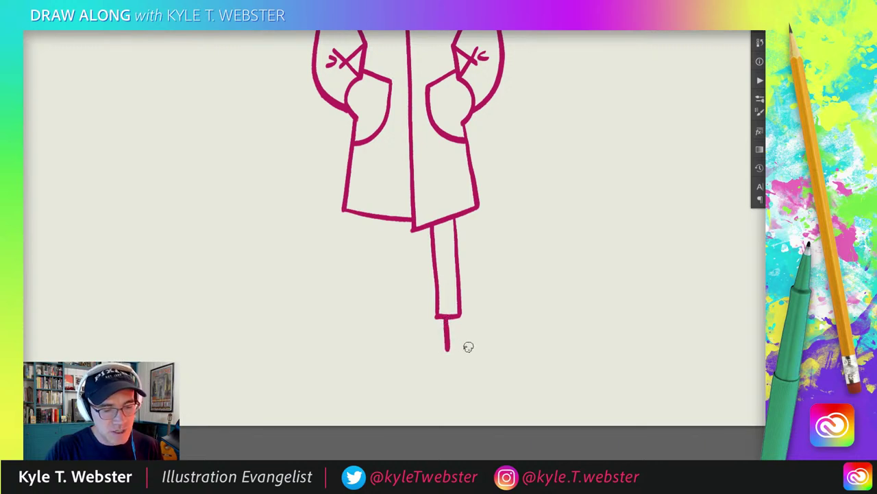
drag(448, 348, 484, 337)
key(z)
alt+click(377, 310)
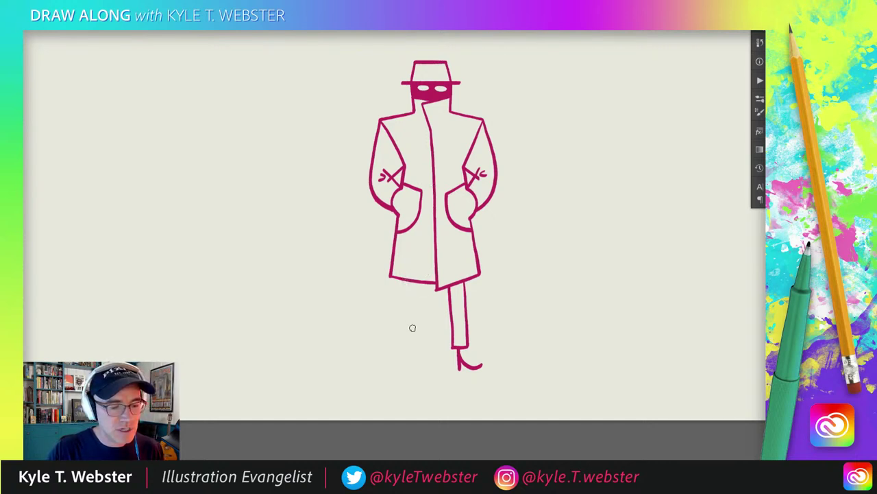
Step: Add a second bent leg under the hem and short ground dashes beneath the feet
drag(404, 279, 403, 307)
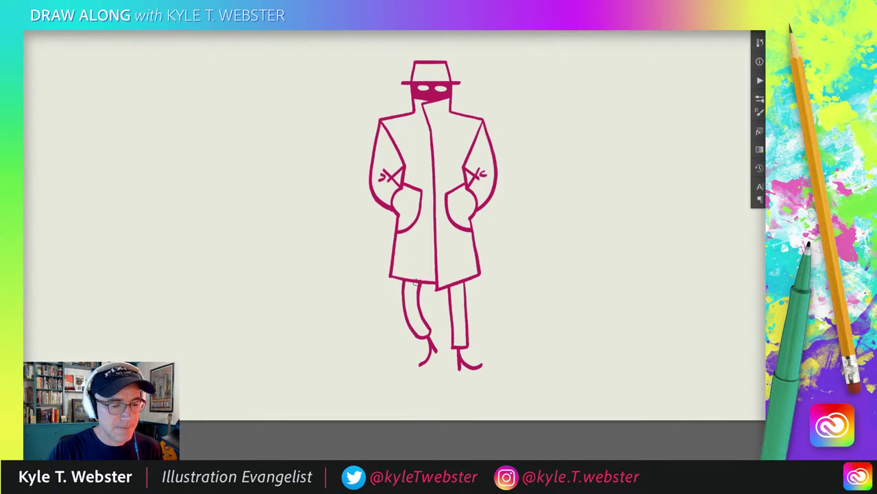
drag(449, 369, 430, 365)
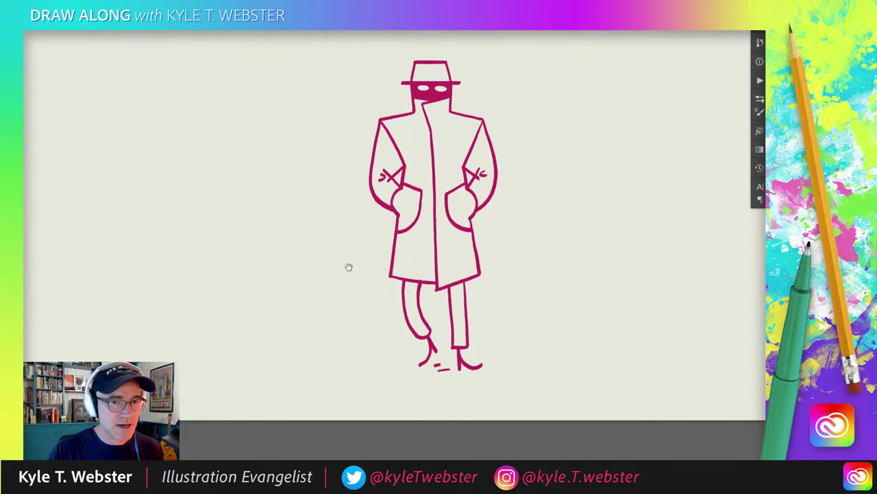
drag(348, 268, 348, 279)
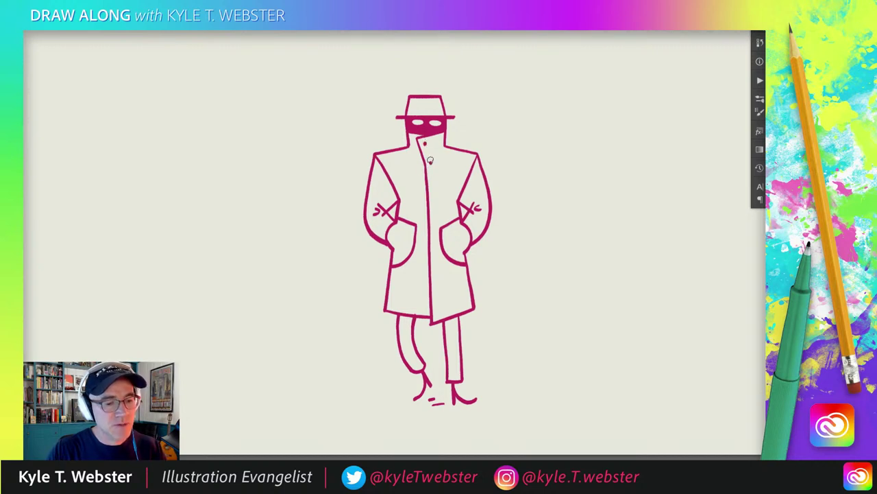
Step: Dot two buttons down the spy's coat front and draw a flap on each shoulder
click(433, 185)
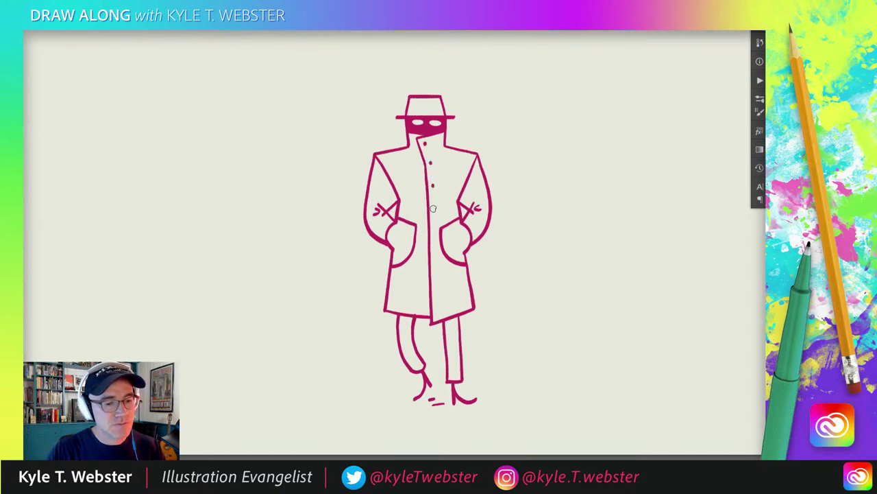
click(437, 277)
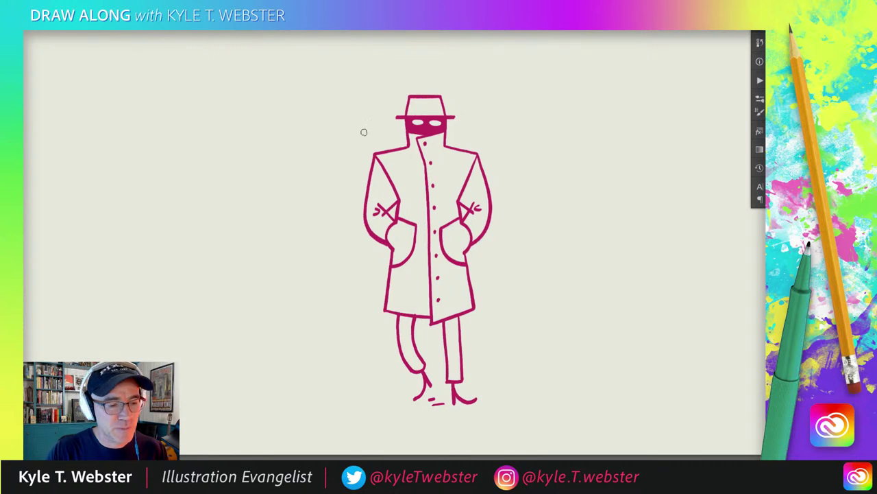
drag(392, 163, 400, 163)
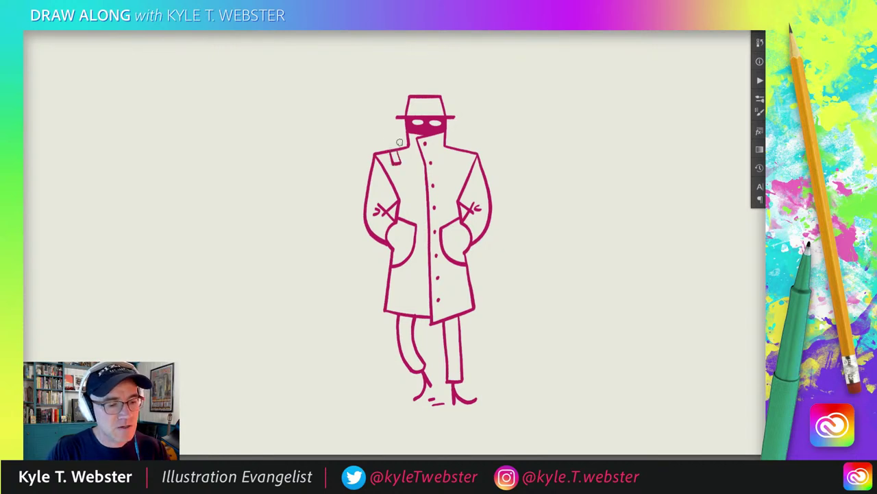
drag(455, 148, 462, 162)
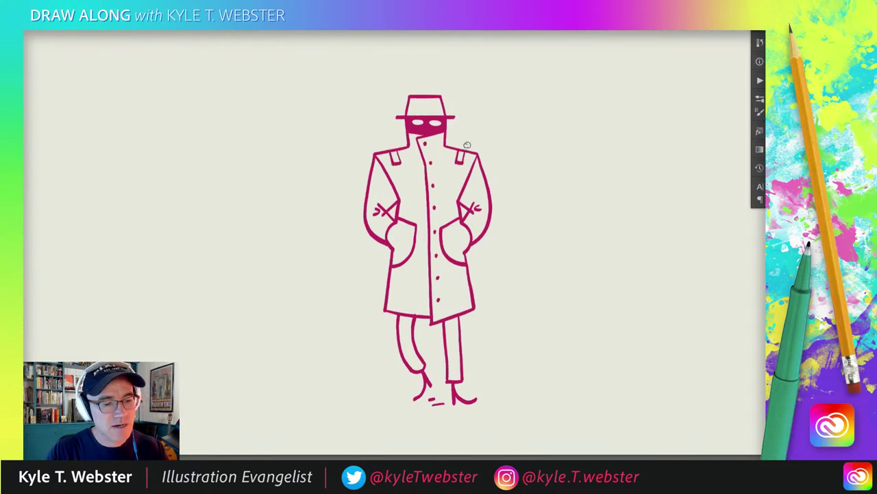
ctrl+click(420, 120)
ctrl+click(423, 112)
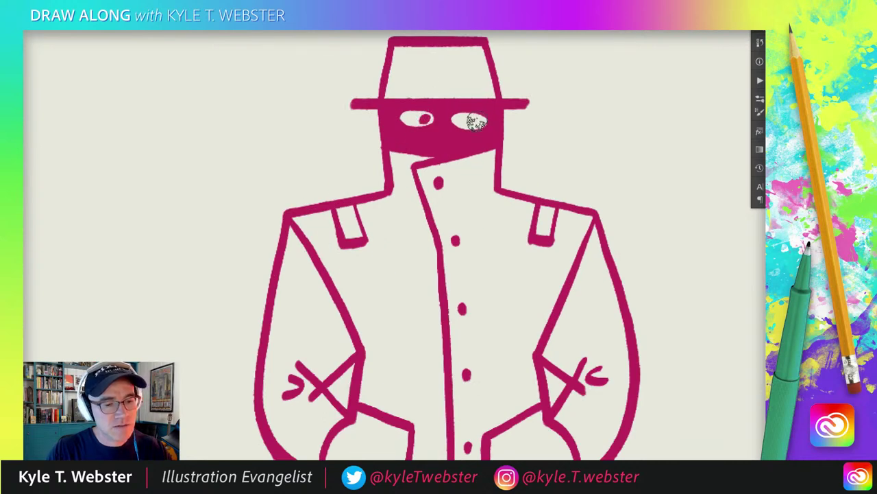
Step: Add a pupil to the spy's right eye and a crease in the hat crown
drag(474, 120, 478, 124)
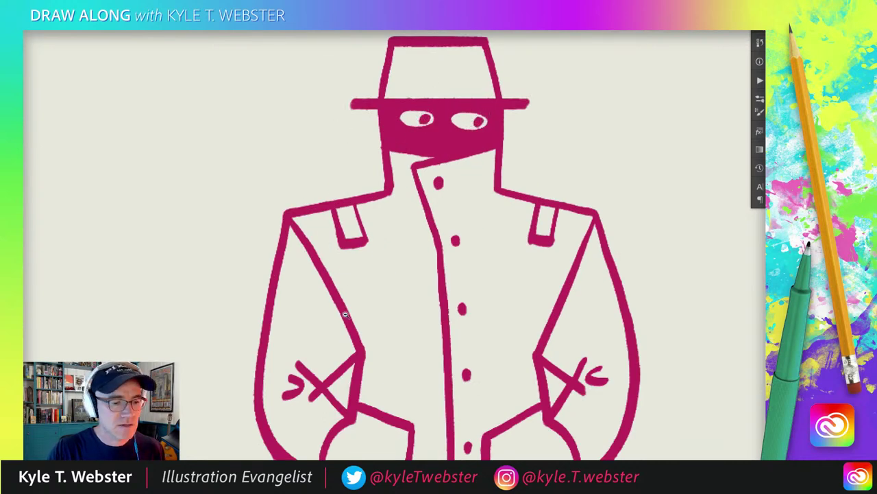
key(ctrl+0)
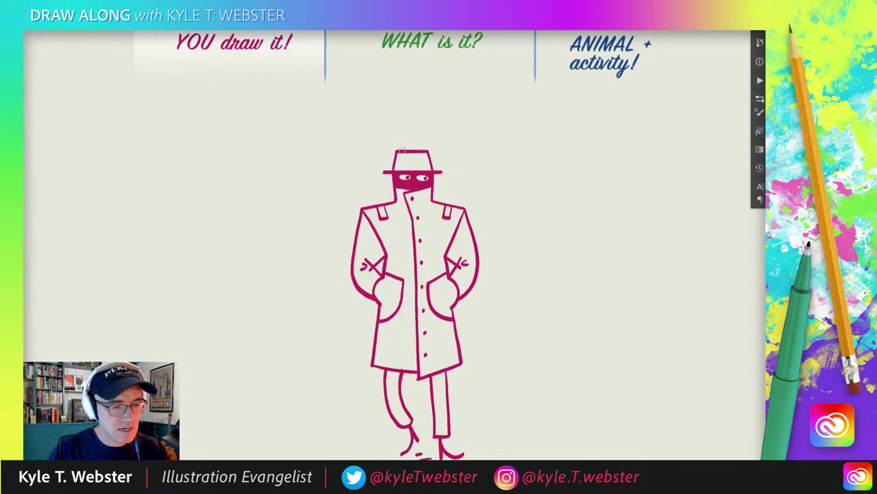
drag(407, 160, 414, 154)
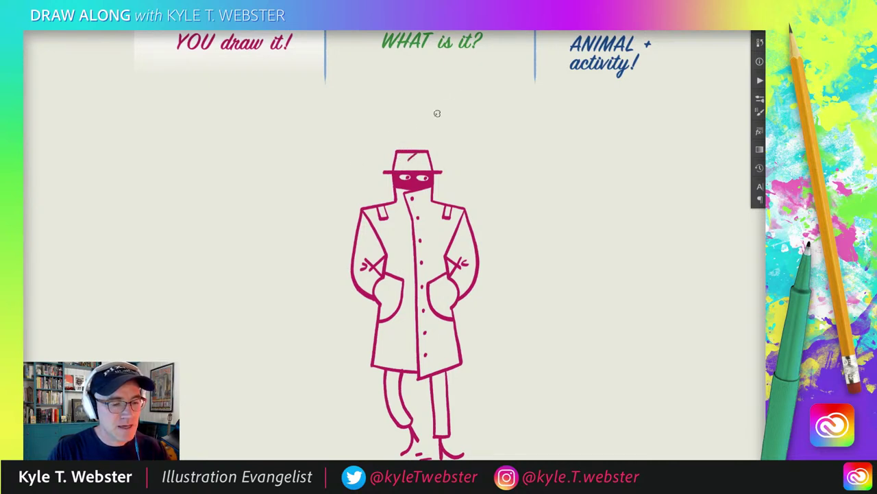
Step: Draw three short alert marks above the spy's hat
drag(427, 124, 423, 137)
mouse_move(410, 122)
mouse_down()
mouse_move(410, 137)
mouse_move(395, 121)
mouse_up()
scroll(305, 233, down, 2)
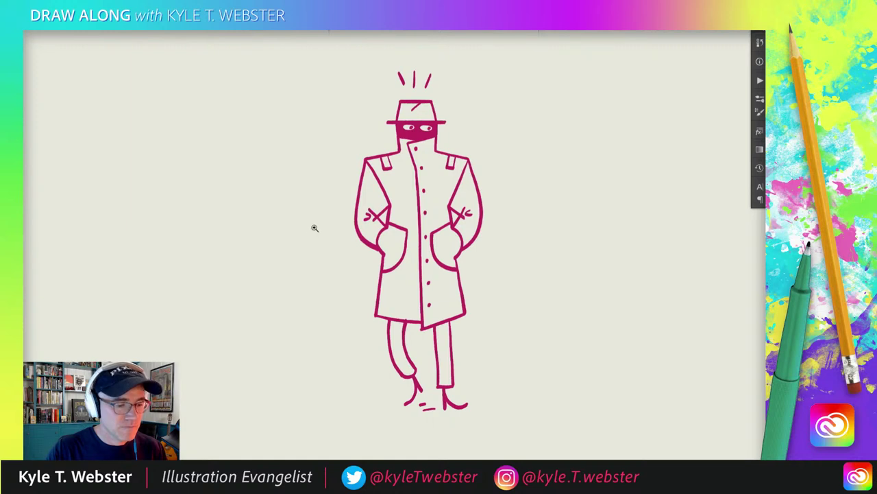
scroll(290, 239, up, 2)
Step: Drag the spy layer to the right side of the page and nudge the view
drag(342, 207, 559, 199)
drag(291, 253, 304, 261)
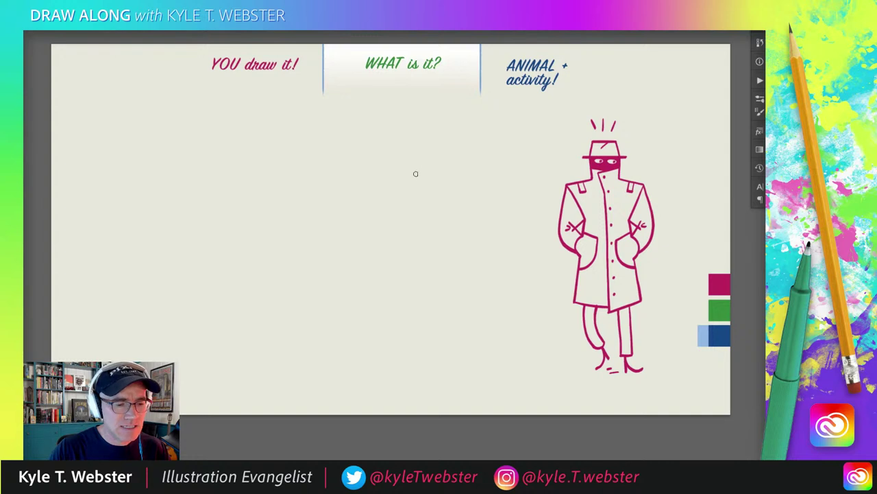
Step: In green, outline a new head with curved top and sides, plus two dot eyes
key(ctrl+equal)
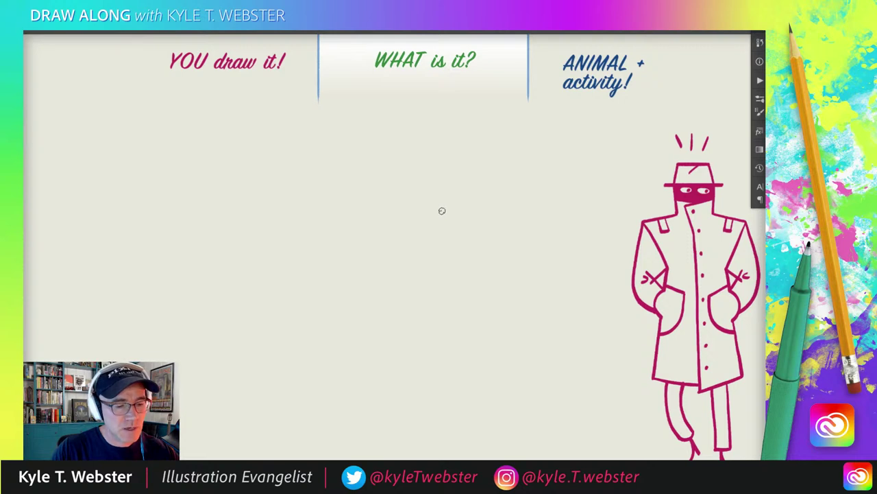
drag(442, 209, 397, 213)
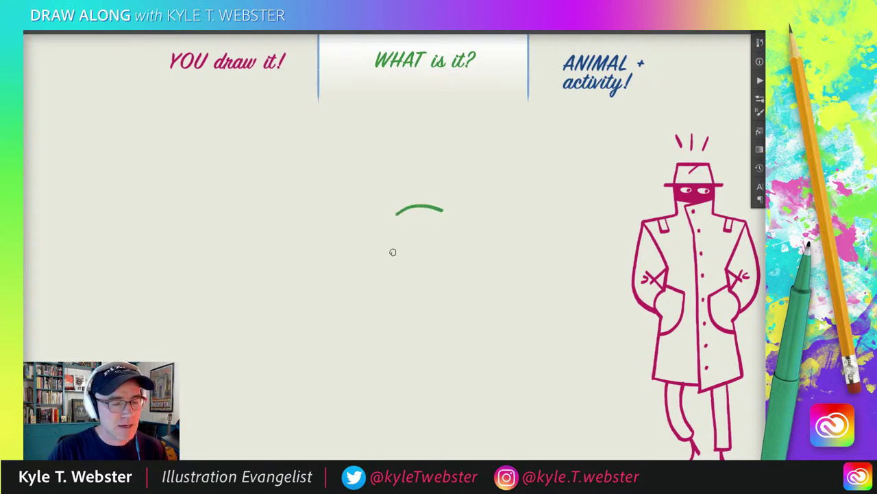
drag(397, 216, 410, 262)
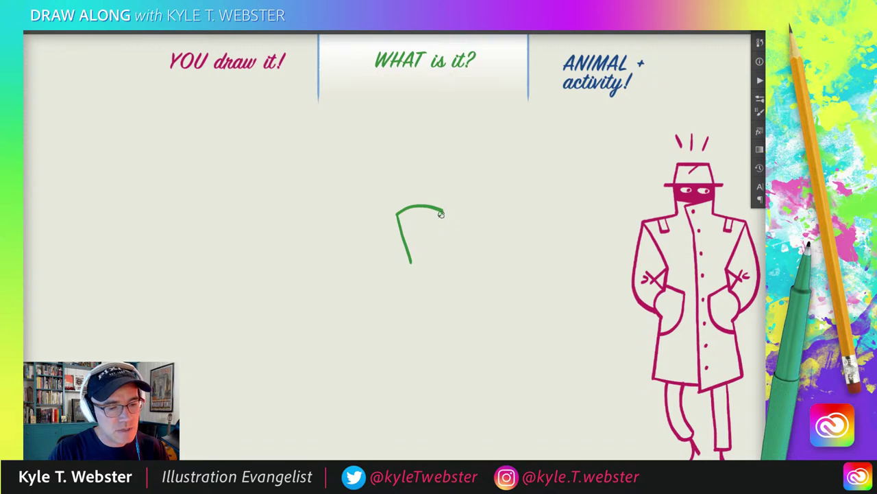
mouse_move(442, 213)
mouse_down()
mouse_move(433, 260)
mouse_move(410, 263)
mouse_up()
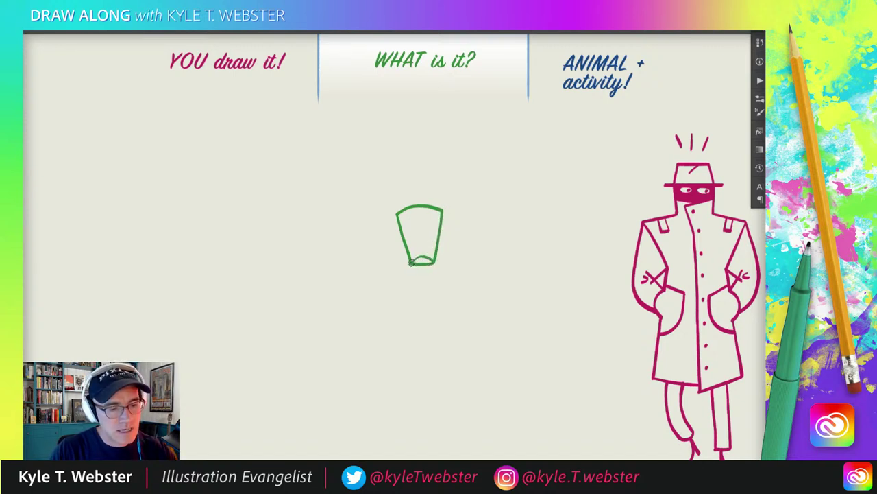
click(412, 225)
click(431, 225)
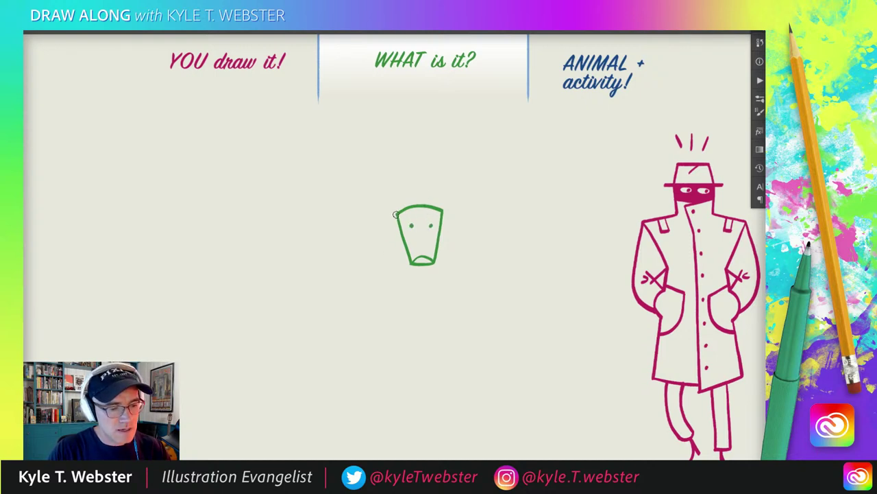
Step: Draw floppy ears on both sides of the green head, redrawing the right ear
mouse_move(396, 215)
mouse_down()
mouse_move(382, 255)
mouse_move(399, 215)
mouse_move(447, 219)
mouse_move(463, 244)
mouse_up()
drag(443, 210, 464, 248)
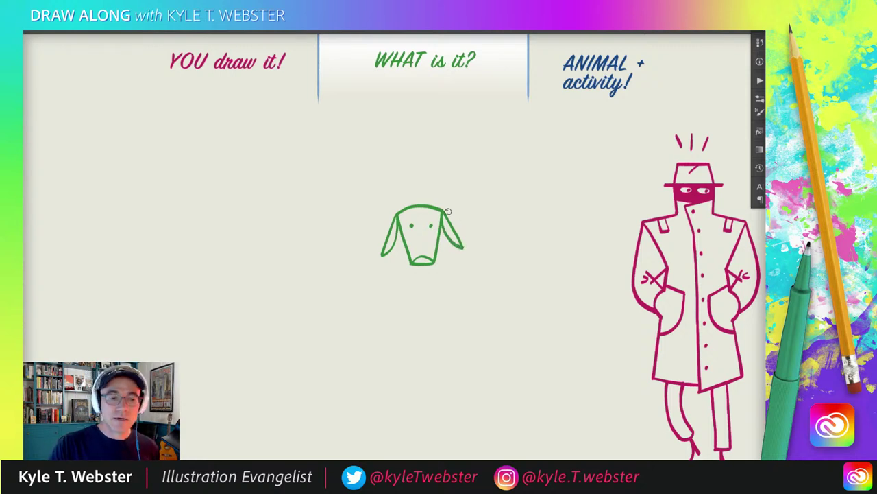
key(ctrl+z)
key(ctrl+z)
key(ctrl+z)
key(ctrl+z)
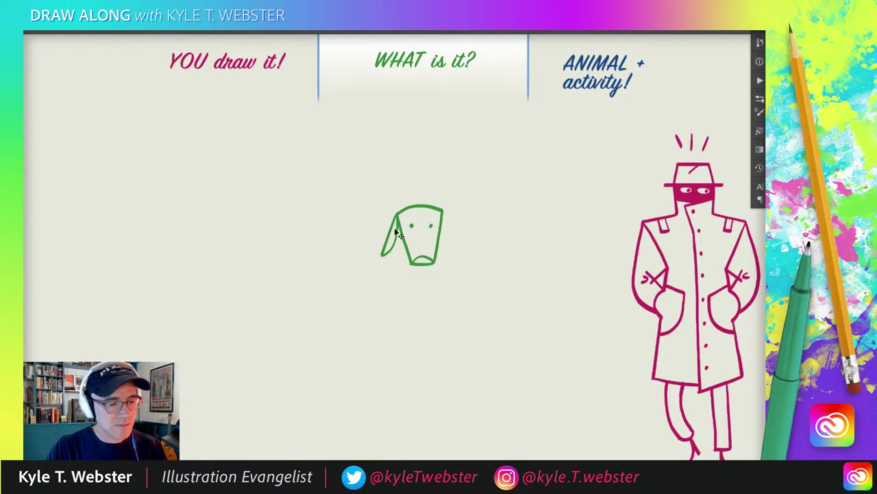
drag(397, 229, 381, 256)
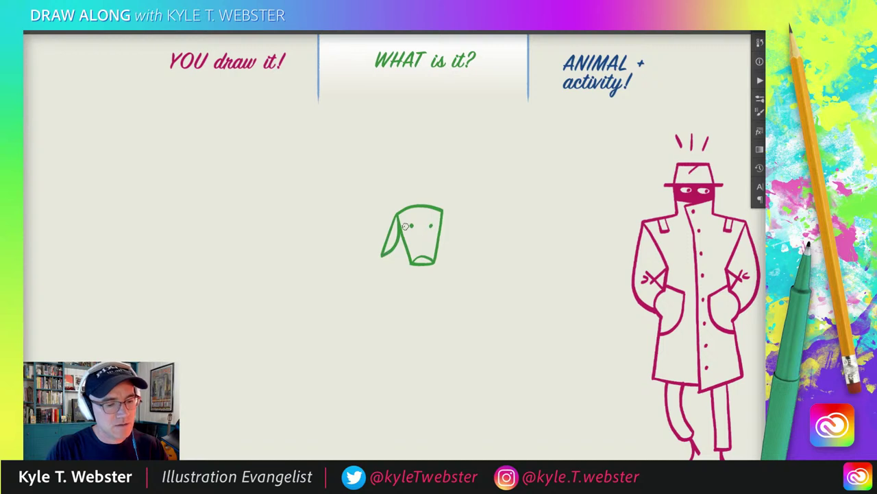
drag(443, 210, 462, 247)
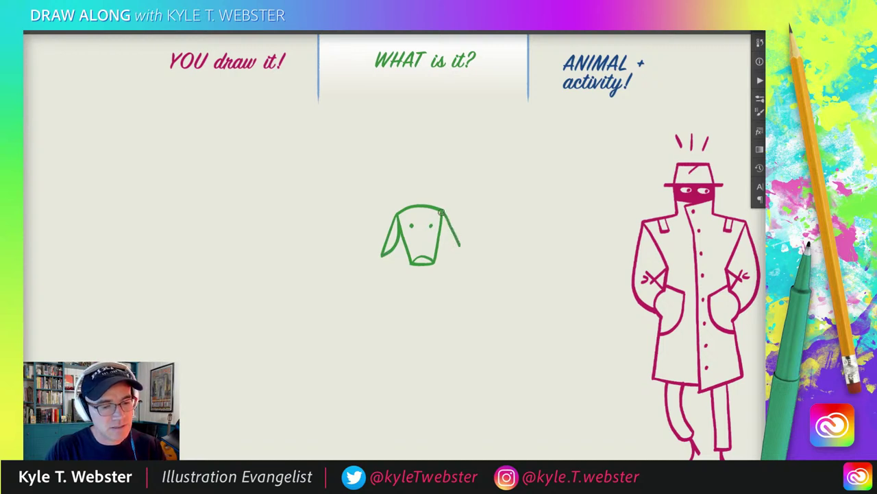
drag(442, 209, 459, 248)
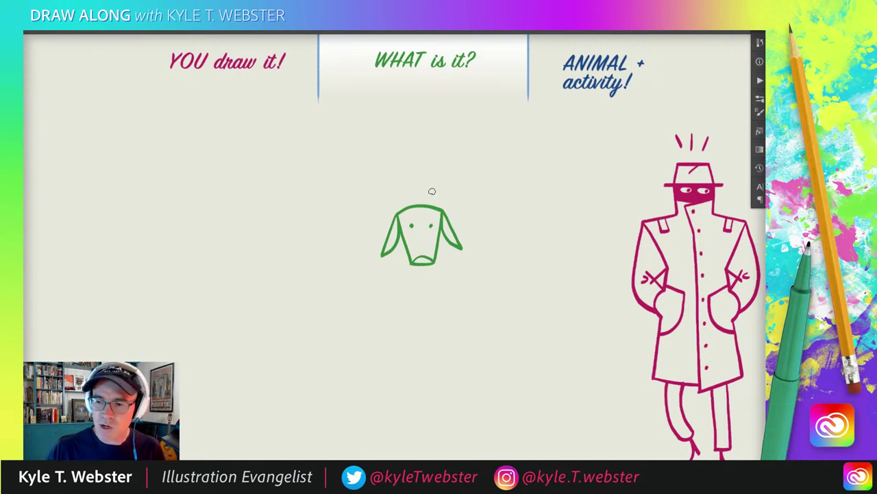
Step: Marquee-select the green head, rotate it 180° with Free Transform, and deselect
drag(358, 226, 383, 220)
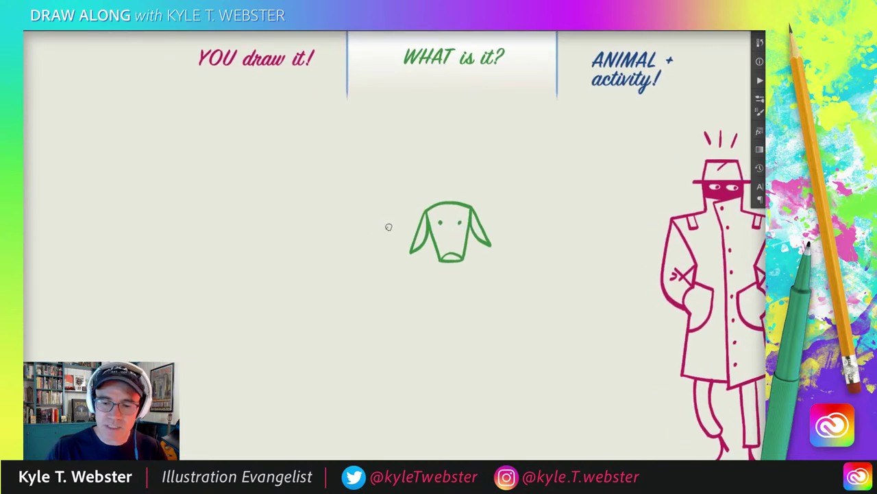
drag(394, 186, 507, 255)
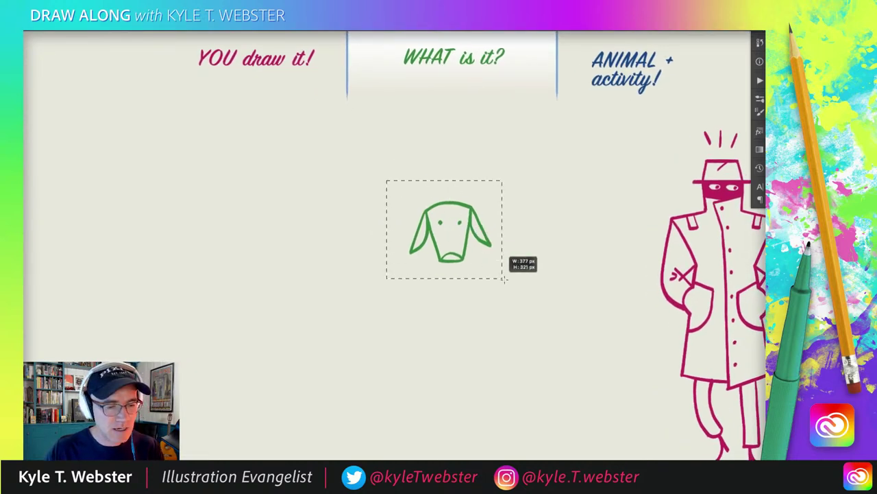
key(ctrl+t)
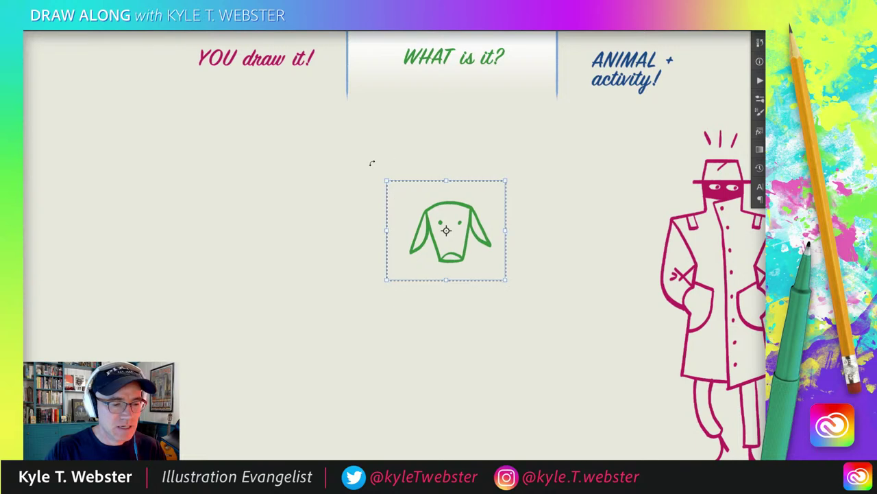
drag(364, 176, 519, 304)
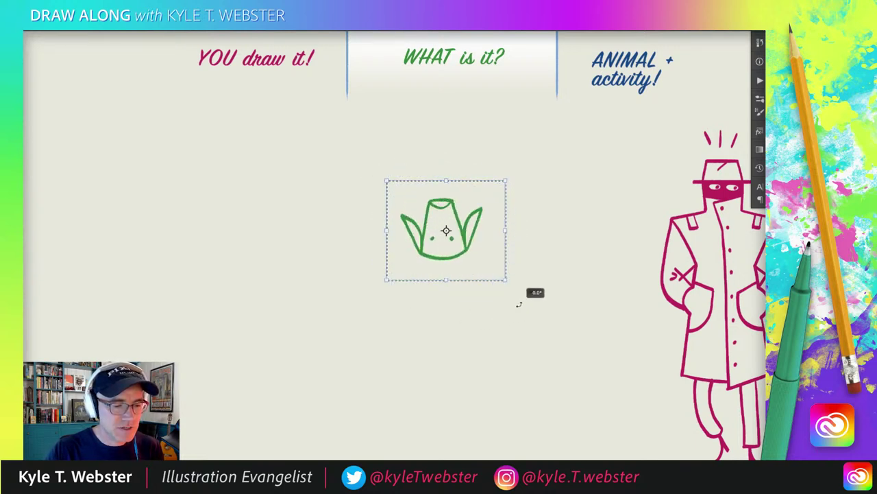
key(Return)
key(ctrl+d)
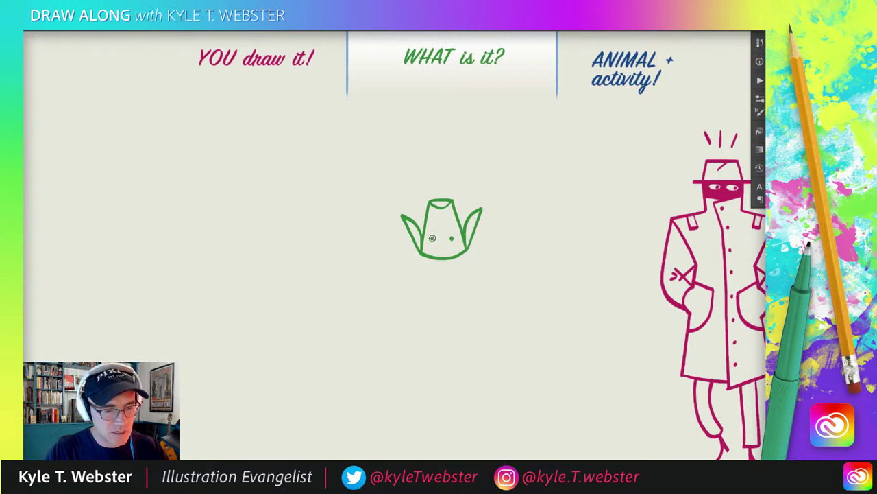
Step: Add marks beside the eyes and short stubble lines along the green face's chin
drag(431, 237, 444, 226)
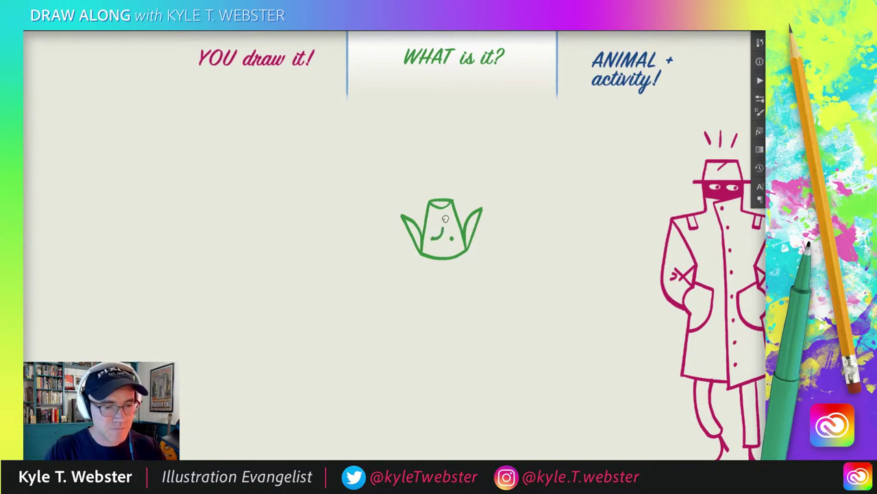
mouse_move(443, 225)
mouse_down()
mouse_move(445, 238)
mouse_move(452, 229)
mouse_move(423, 236)
mouse_move(452, 236)
mouse_up()
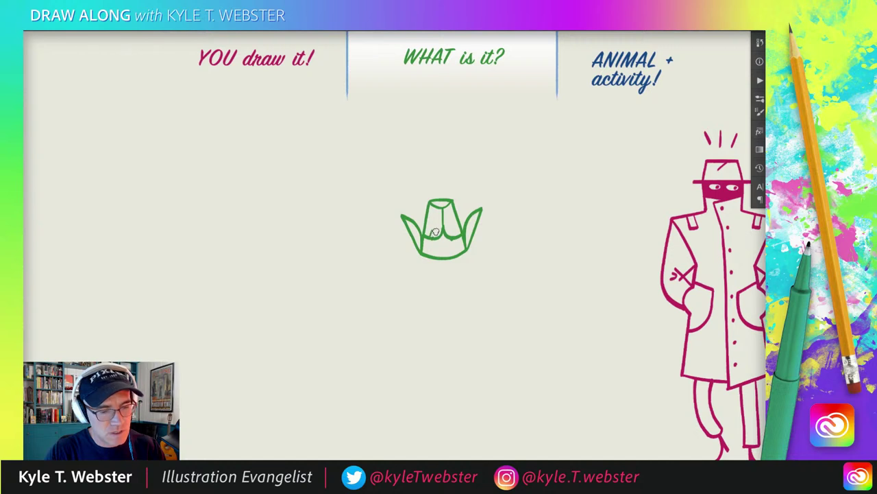
mouse_move(449, 236)
mouse_down()
mouse_move(458, 235)
mouse_move(456, 221)
mouse_up()
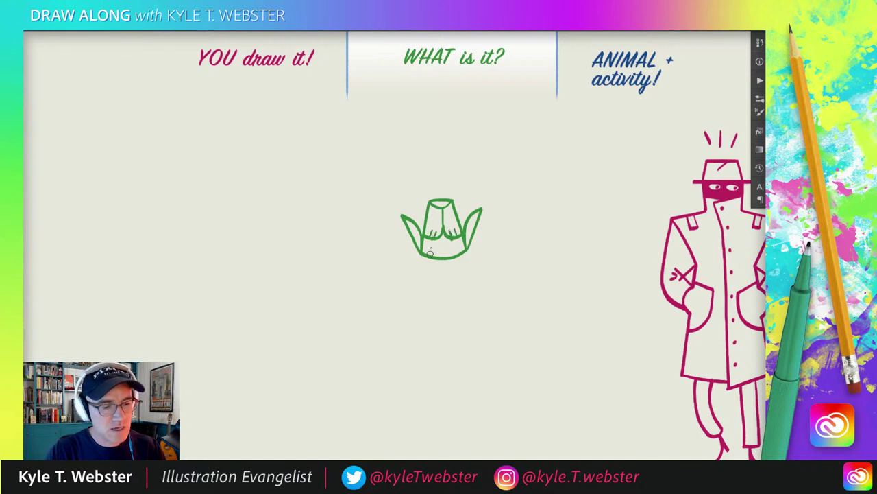
drag(428, 250, 427, 257)
drag(433, 250, 434, 259)
drag(439, 250, 439, 259)
drag(444, 251, 450, 258)
mouse_move(455, 249)
mouse_down()
mouse_move(455, 257)
mouse_move(411, 231)
mouse_move(472, 226)
mouse_move(475, 218)
mouse_up()
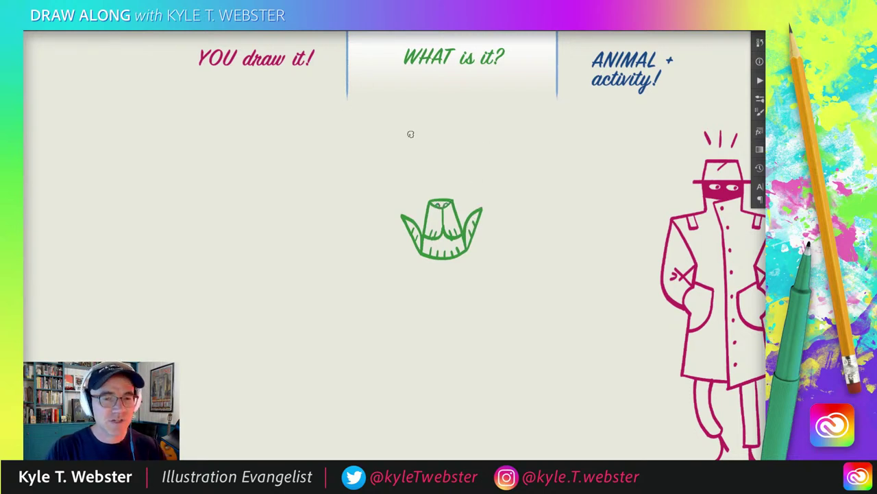
Step: Draw a squinting eye, ear loops with inner lines, and a long hat brim across the top
mouse_move(469, 190)
mouse_down()
mouse_move(421, 192)
mouse_move(423, 200)
mouse_move(456, 197)
mouse_up()
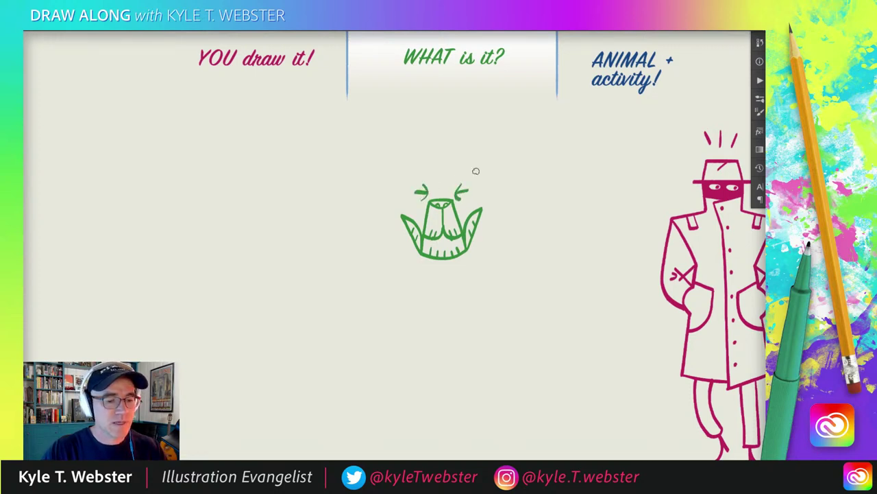
drag(482, 209, 480, 187)
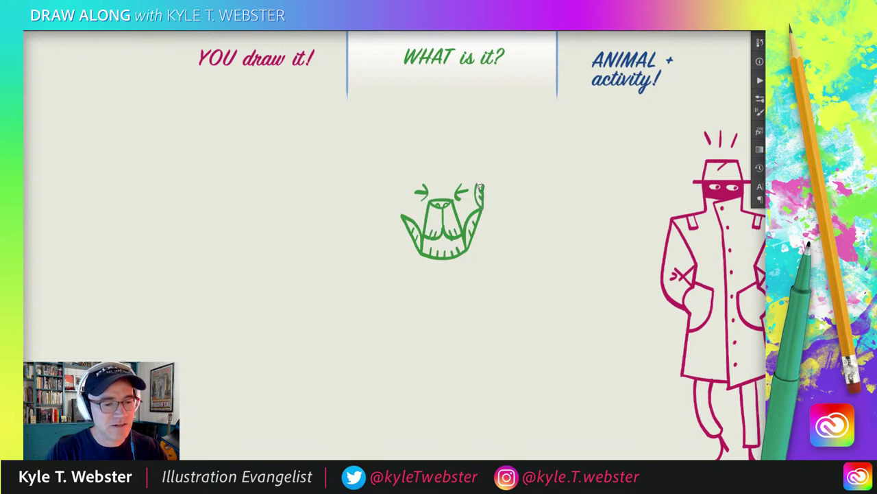
mouse_move(402, 212)
mouse_down()
mouse_move(399, 192)
mouse_move(403, 221)
mouse_up()
mouse_move(483, 195)
mouse_down()
mouse_move(496, 192)
mouse_move(485, 218)
mouse_move(487, 209)
mouse_up()
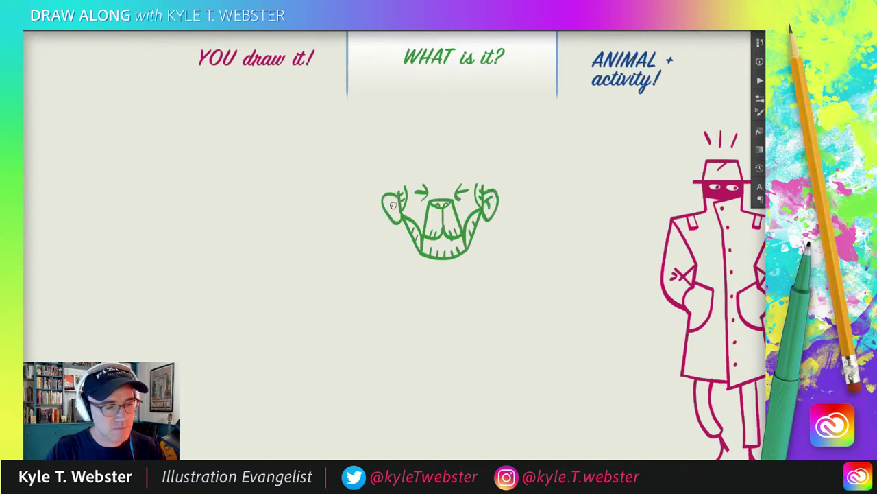
drag(398, 200, 399, 215)
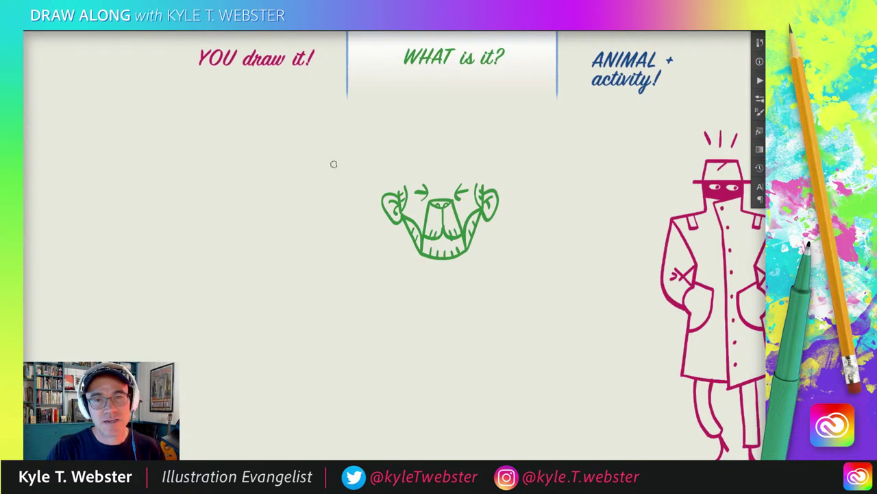
mouse_move(519, 185)
mouse_down()
mouse_move(431, 179)
mouse_move(365, 190)
mouse_up()
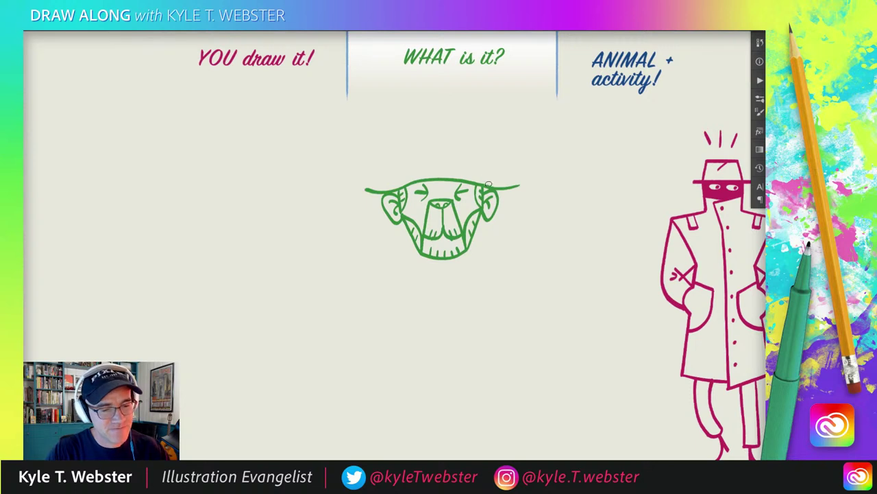
Step: Draw the hat crown and a coat with shoulders, front opening and two buttons
drag(484, 180, 466, 146)
mouse_move(436, 144)
mouse_down()
mouse_move(407, 150)
mouse_move(395, 189)
mouse_up()
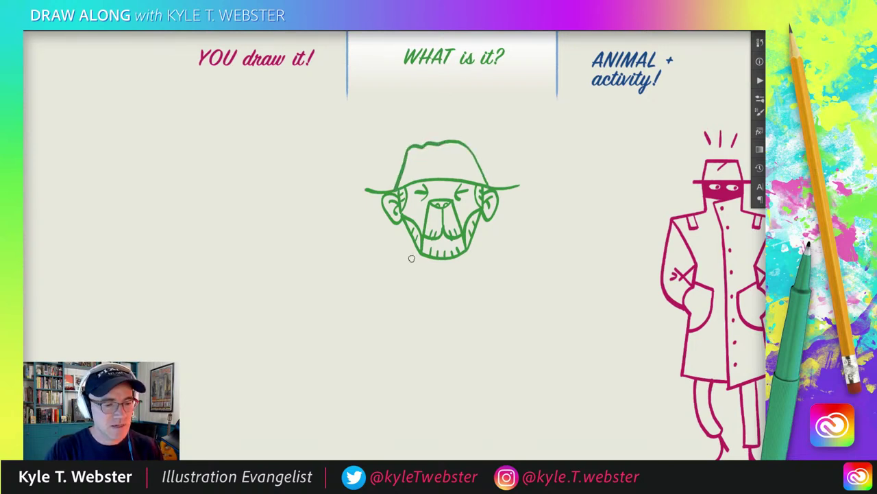
mouse_move(402, 235)
mouse_down()
mouse_move(408, 282)
mouse_move(384, 287)
mouse_up()
mouse_move(473, 233)
mouse_down()
mouse_move(481, 283)
mouse_move(501, 286)
mouse_up()
drag(433, 259, 445, 309)
click(443, 271)
click(446, 294)
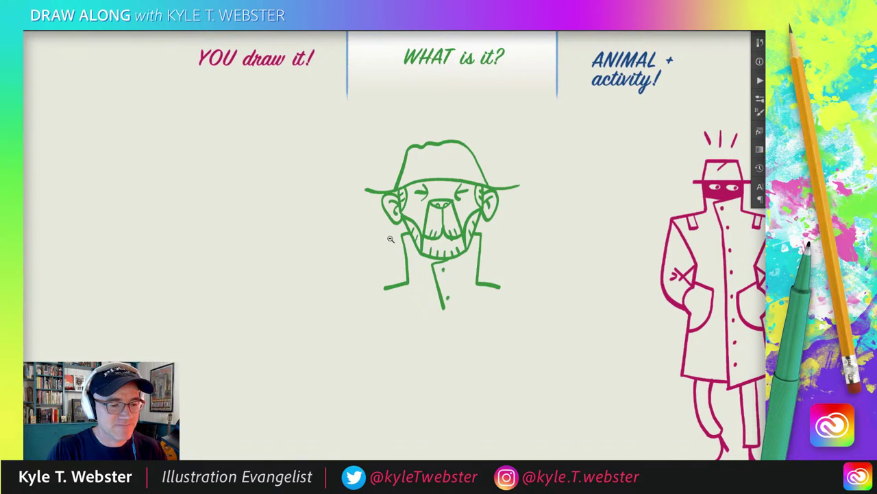
Step: Zoom out, select the green figure, and move it right beside the pink figure
key(ctrl+minus)
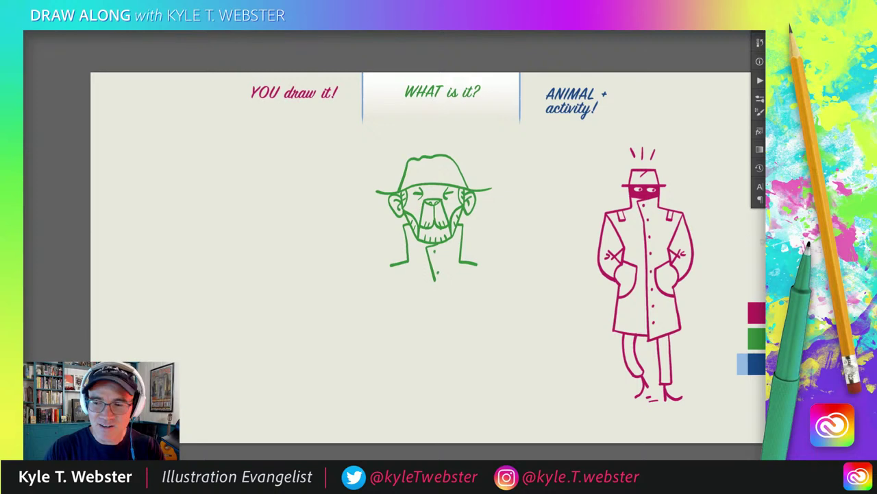
mouse_move(375, 155)
mouse_down()
mouse_move(519, 222)
mouse_move(407, 148)
mouse_up()
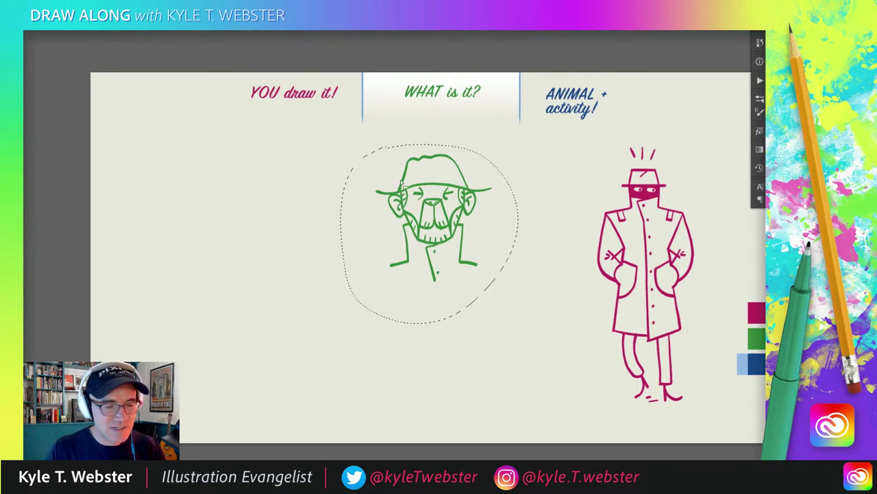
drag(401, 184, 497, 193)
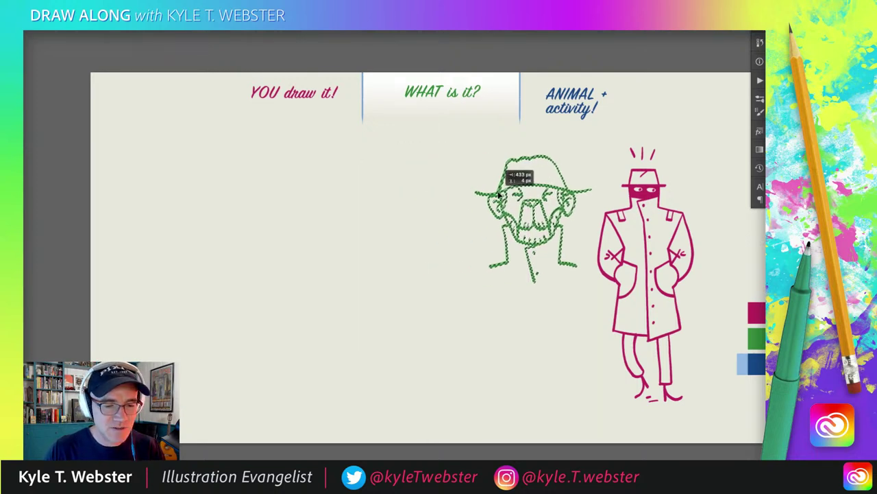
key(ctrl+d)
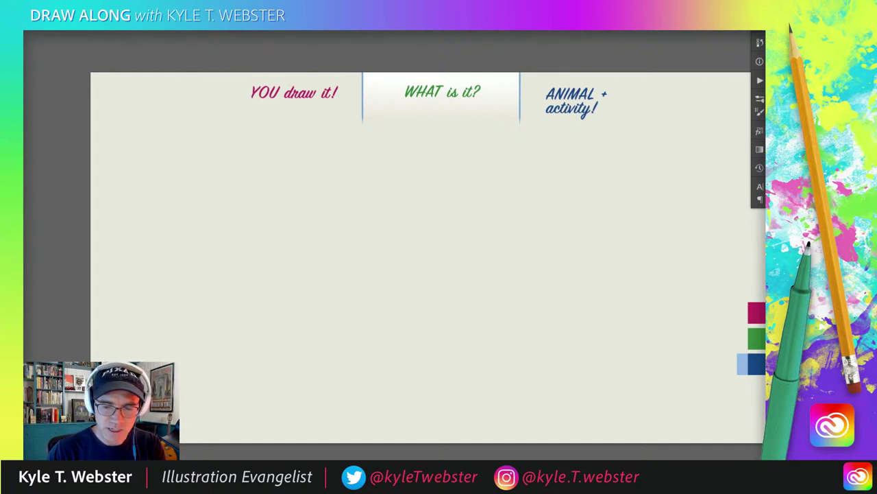
Step: Undo a stray blue test stroke and shift the page view left
mouse_move(425, 188)
mouse_down()
mouse_move(479, 268)
mouse_move(417, 295)
mouse_move(504, 309)
mouse_move(196, 267)
mouse_up()
key(ctrl+z)
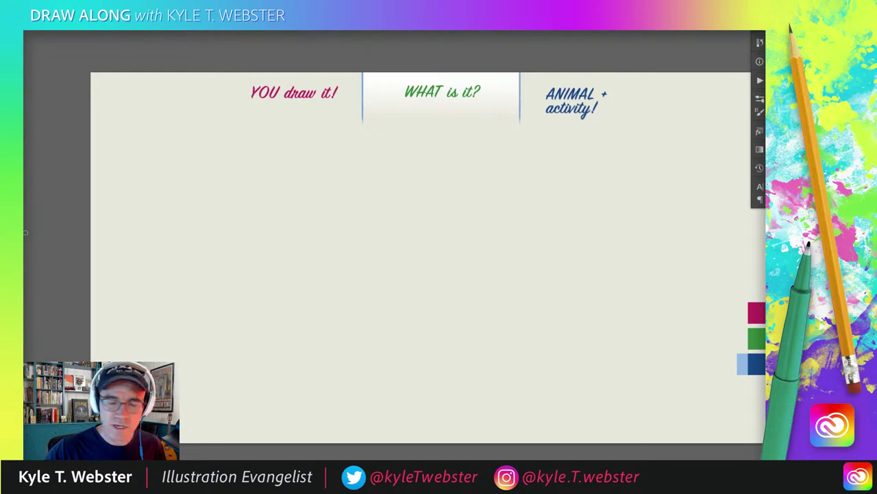
drag(315, 233, 276, 235)
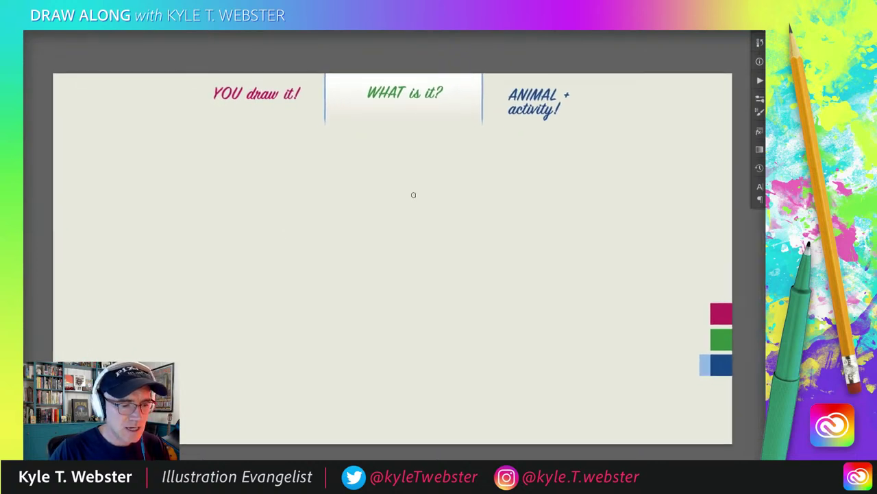
Step: Sketch the snail's eye stalks, head and ribbed beanie in light blue
mouse_move(454, 244)
mouse_down()
mouse_move(436, 192)
mouse_move(439, 241)
mouse_move(414, 200)
mouse_move(430, 244)
mouse_move(419, 263)
mouse_move(454, 267)
mouse_up()
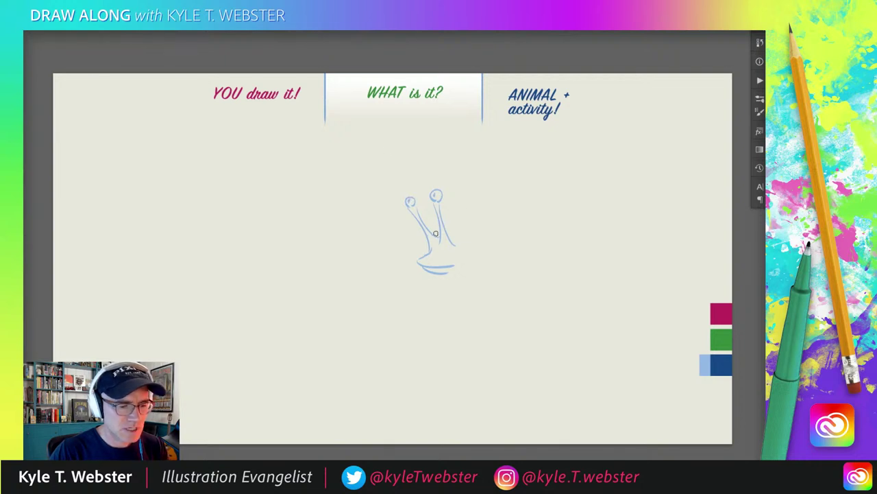
drag(449, 229, 469, 261)
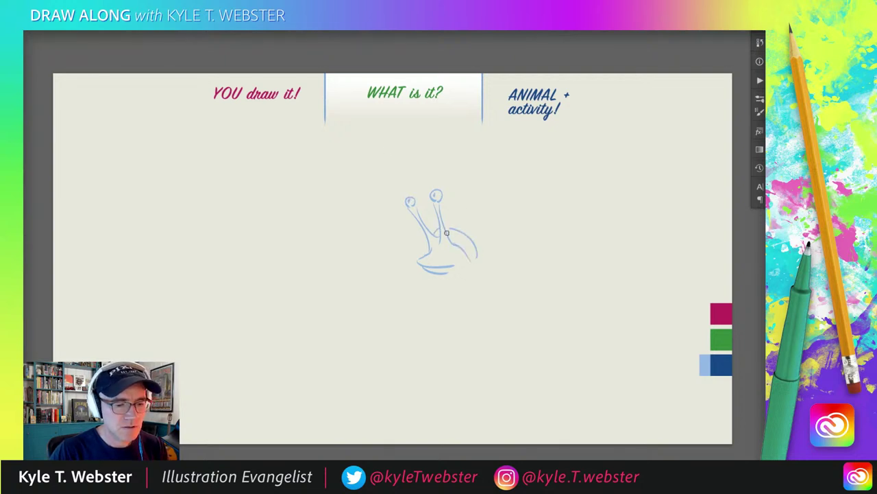
mouse_move(455, 228)
mouse_down()
mouse_move(482, 250)
mouse_move(480, 258)
mouse_move(471, 231)
mouse_move(464, 231)
mouse_move(464, 243)
mouse_move(455, 233)
mouse_up()
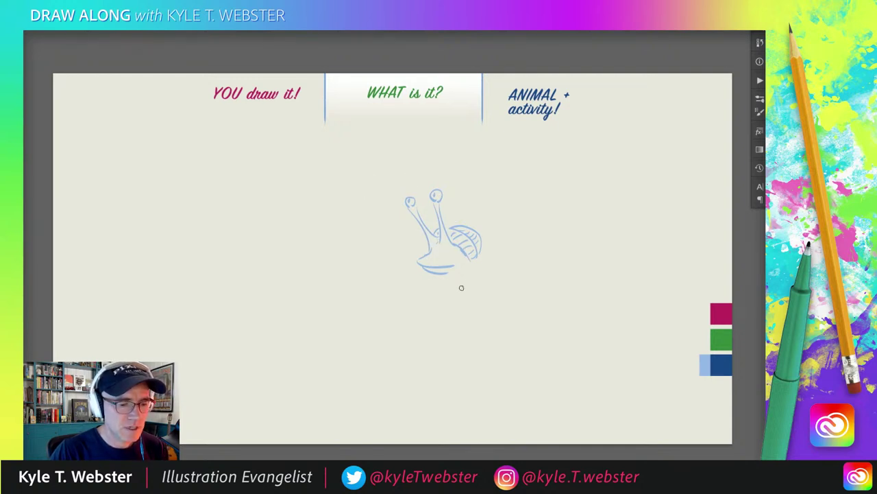
Step: Draw the back of the snail's head, the chin line and the body and foot
drag(470, 263, 482, 276)
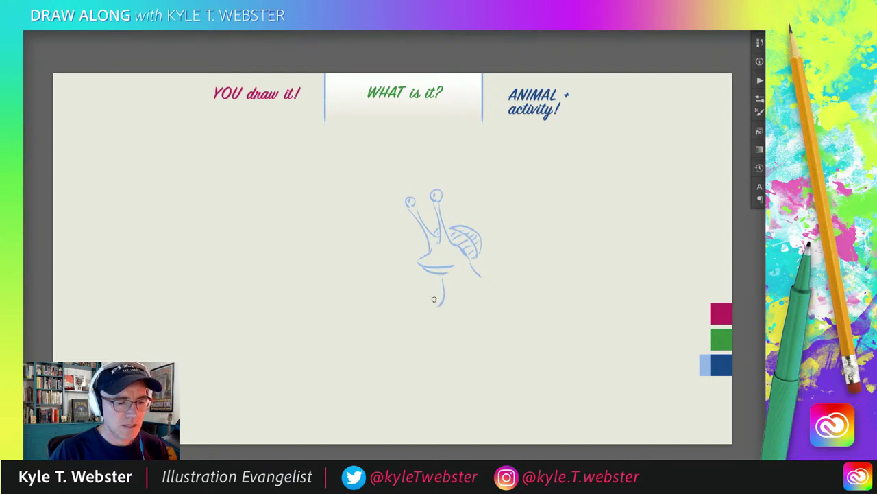
mouse_move(440, 281)
mouse_down()
mouse_move(440, 296)
mouse_move(417, 294)
mouse_move(453, 325)
mouse_move(414, 329)
mouse_move(482, 329)
mouse_up()
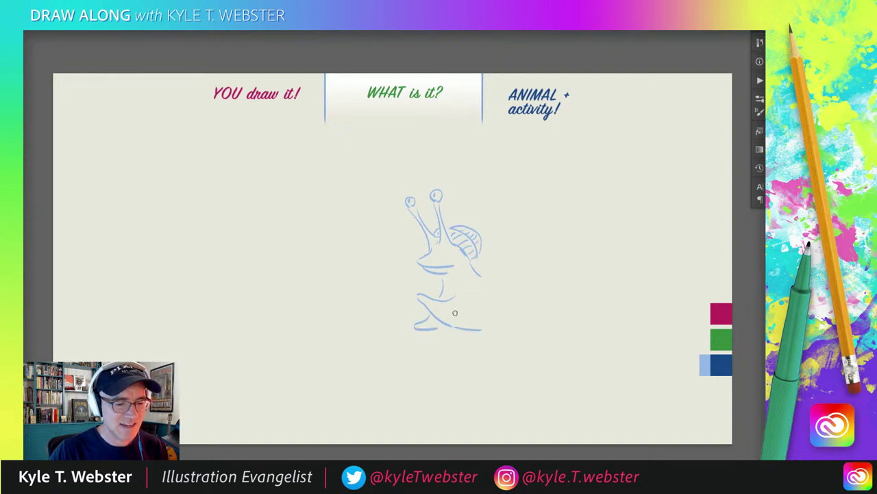
mouse_move(444, 298)
mouse_down()
mouse_move(464, 306)
mouse_move(451, 310)
mouse_up()
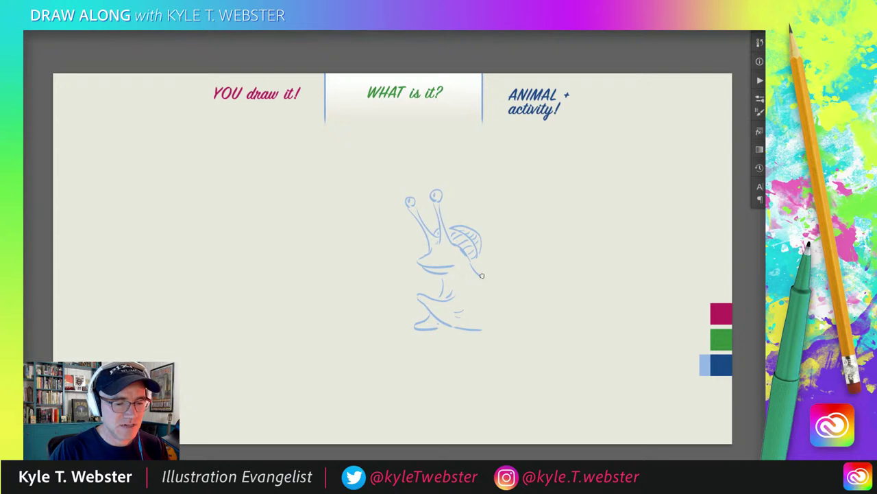
Step: Draw the snail's spiral shell, underside and right-trailing tail, redoing one misplaced curve
mouse_move(481, 232)
mouse_down()
mouse_move(506, 224)
mouse_move(508, 253)
mouse_move(533, 293)
mouse_up()
key(ctrl+z)
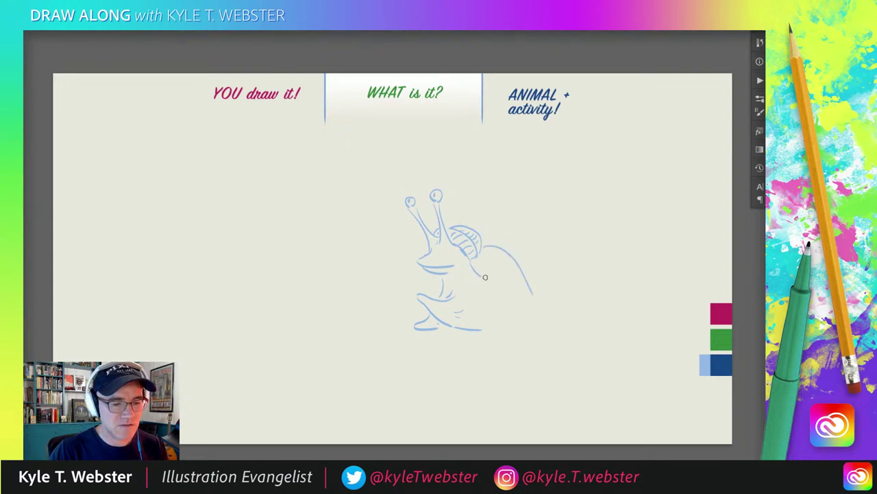
mouse_move(485, 277)
mouse_down()
mouse_move(500, 320)
mouse_move(552, 323)
mouse_up()
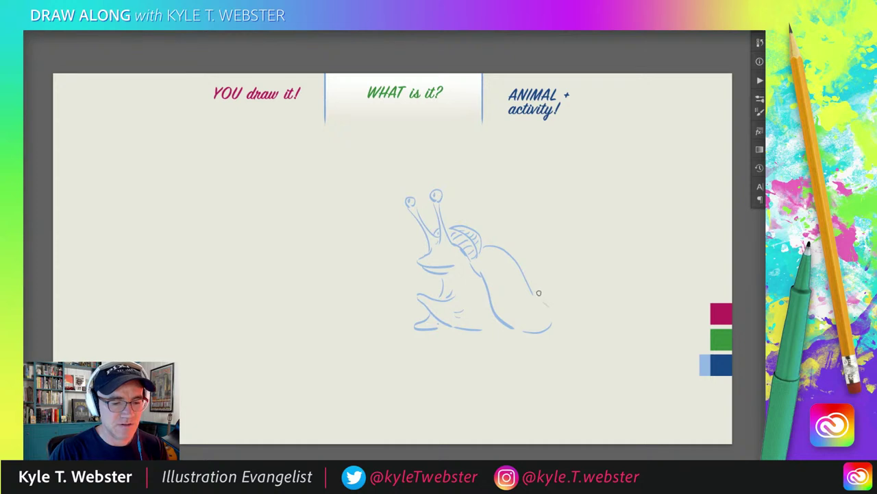
mouse_move(495, 244)
mouse_down()
mouse_move(521, 248)
mouse_move(555, 291)
mouse_up()
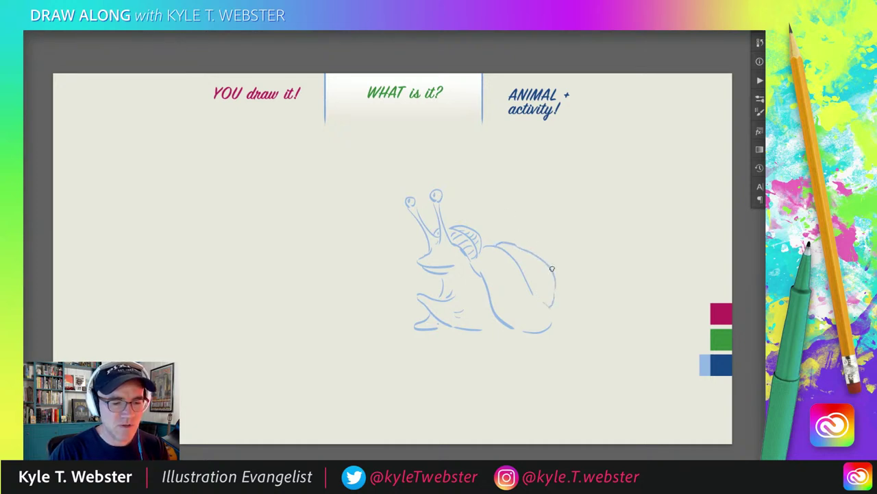
mouse_move(512, 242)
mouse_down()
mouse_move(531, 241)
mouse_move(548, 259)
mouse_move(548, 240)
mouse_up()
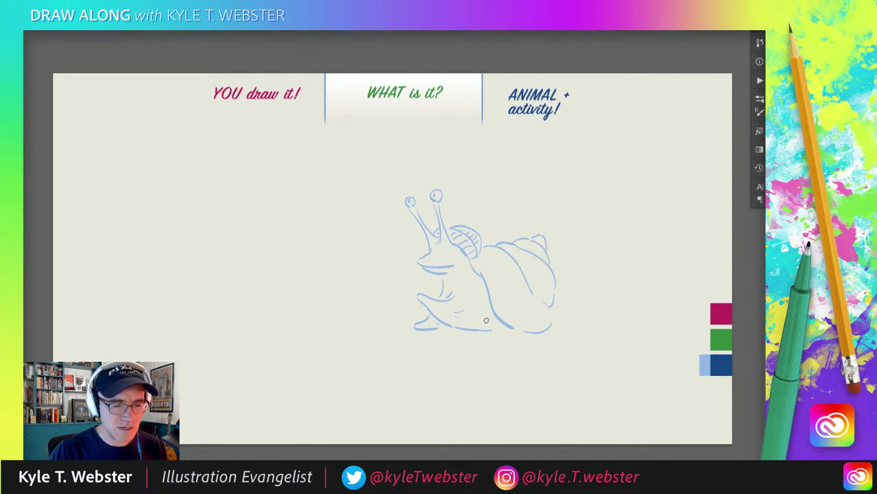
drag(508, 328, 449, 334)
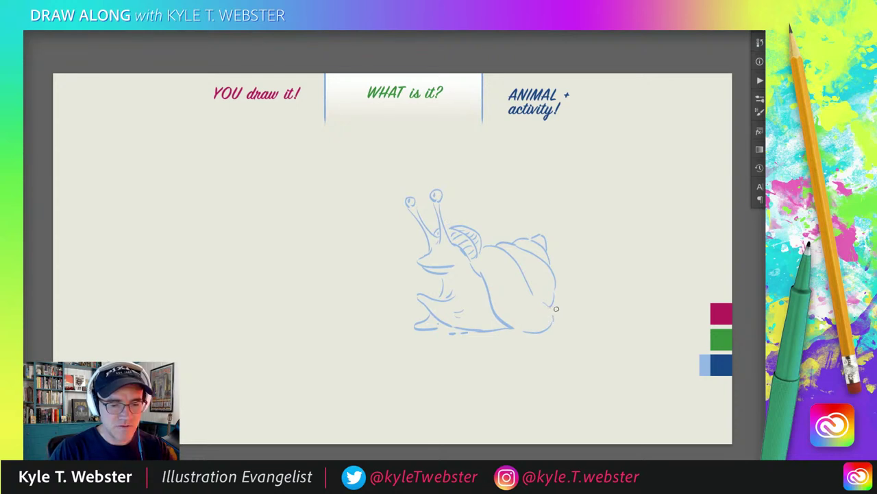
drag(556, 309, 592, 319)
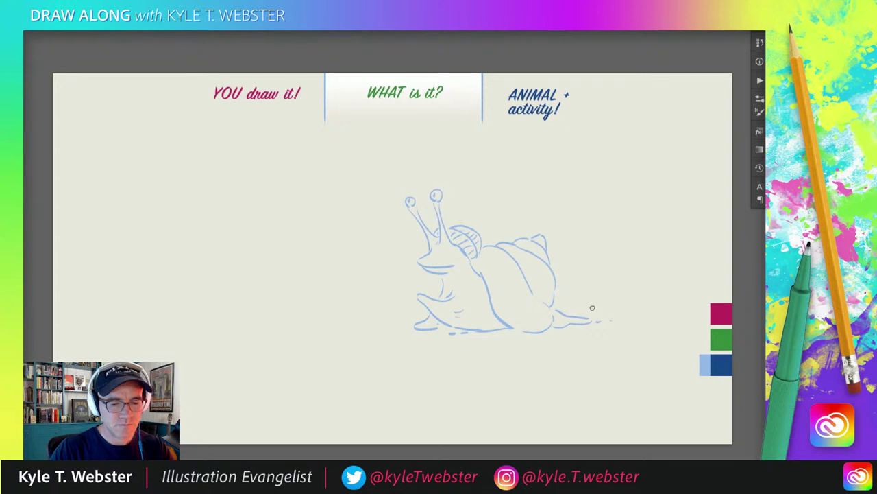
drag(327, 286, 354, 292)
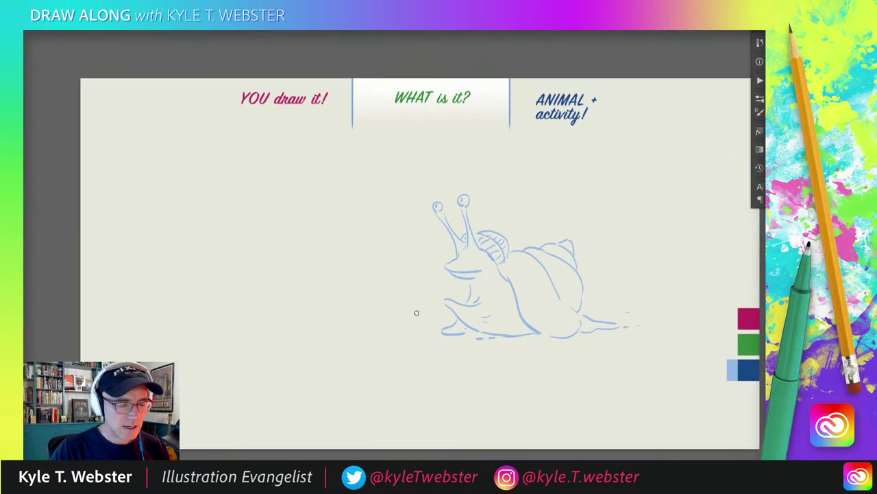
Step: Sketch the snowman's round head outline and first body line left of the snail
mouse_move(428, 324)
mouse_down()
mouse_move(417, 336)
mouse_move(427, 337)
mouse_move(421, 278)
mouse_move(412, 272)
mouse_up()
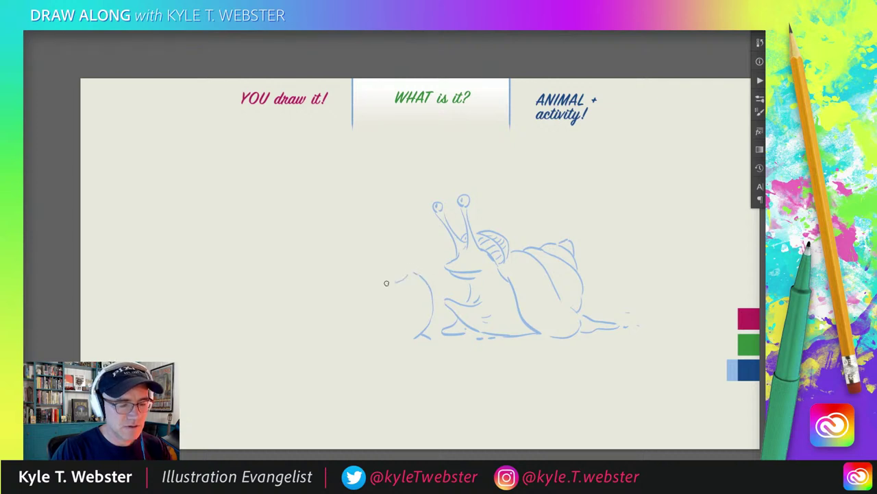
mouse_move(370, 283)
mouse_down()
mouse_move(412, 273)
mouse_move(407, 239)
mouse_move(387, 229)
mouse_move(398, 223)
mouse_move(383, 182)
mouse_move(392, 197)
mouse_move(400, 189)
mouse_move(340, 211)
mouse_up()
mouse_move(388, 195)
mouse_down()
mouse_move(350, 208)
mouse_move(347, 223)
mouse_move(369, 240)
mouse_up()
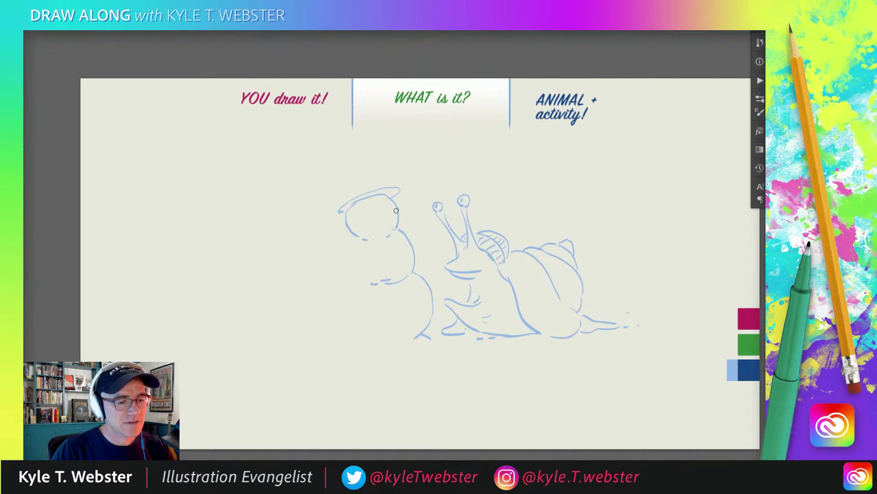
Step: Sketch the snowman's top hat, eye, scarf and the curves of his round lower body
mouse_move(343, 209)
mouse_down()
mouse_move(393, 198)
mouse_move(399, 188)
mouse_move(333, 214)
mouse_up()
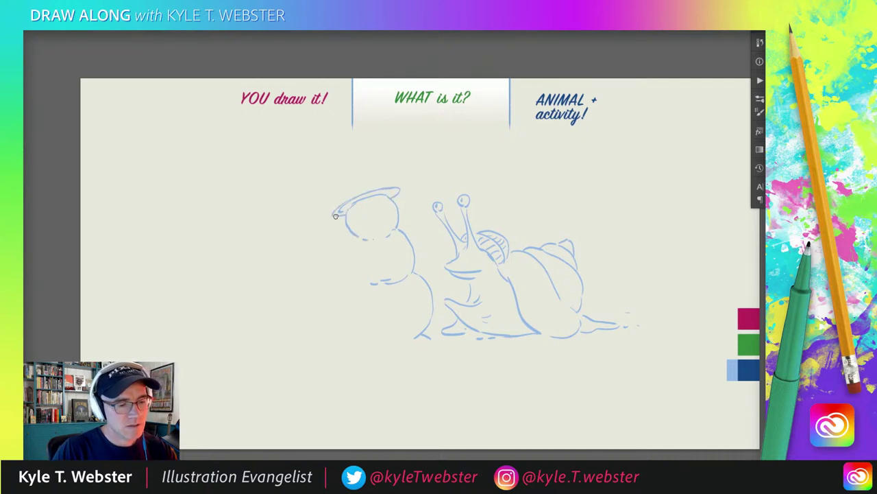
mouse_move(382, 187)
mouse_down()
mouse_move(372, 163)
mouse_move(358, 163)
mouse_move(338, 173)
mouse_move(338, 199)
mouse_up()
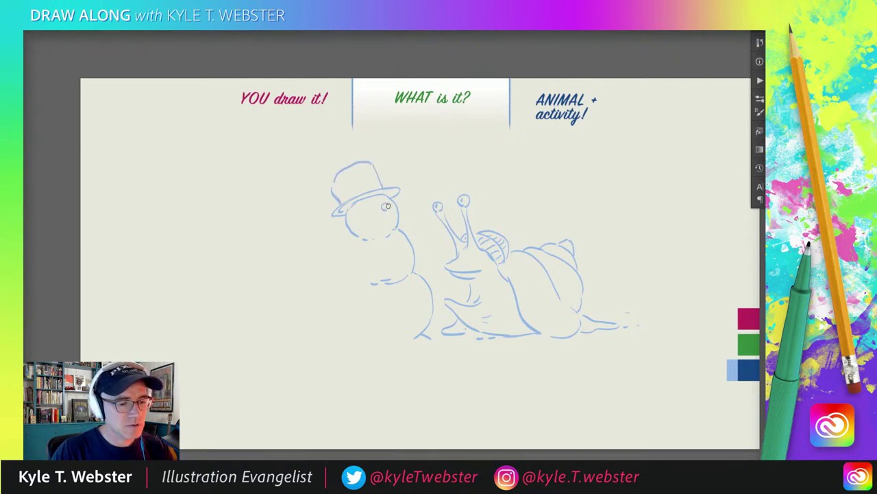
mouse_move(364, 209)
mouse_down()
mouse_move(415, 216)
mouse_move(379, 220)
mouse_move(398, 218)
mouse_up()
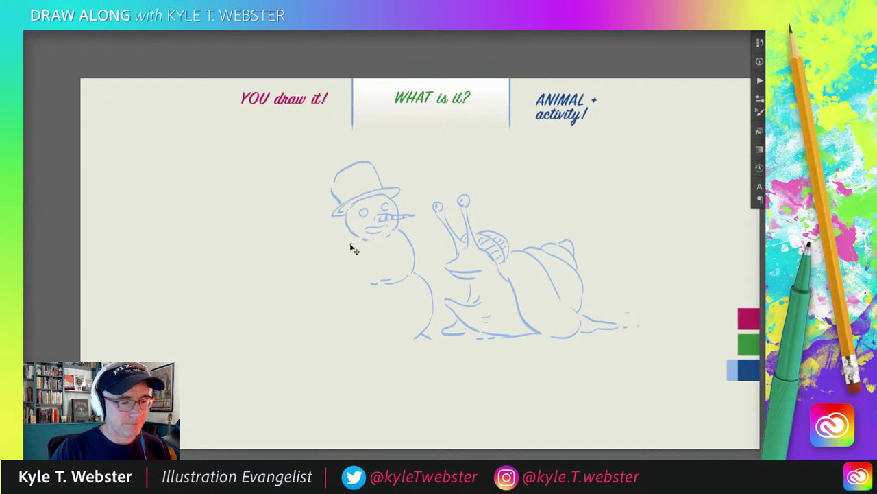
mouse_move(350, 234)
mouse_down()
mouse_move(341, 263)
mouse_move(348, 282)
mouse_up()
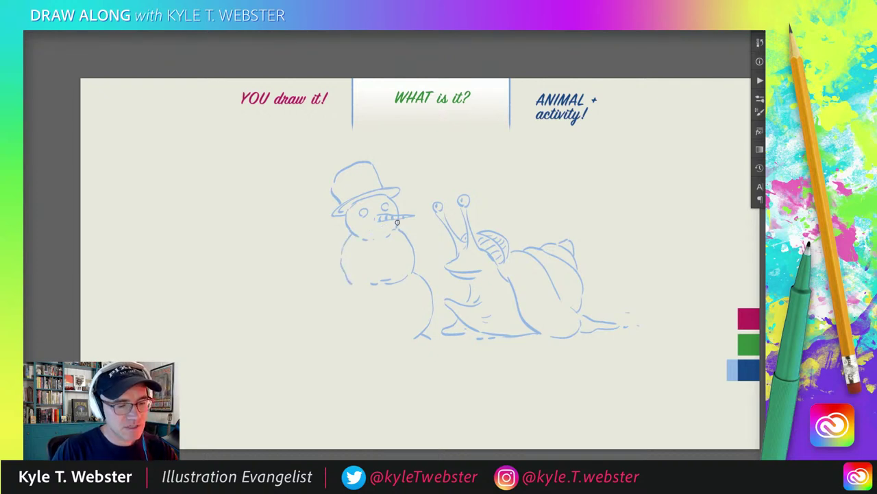
mouse_move(397, 223)
mouse_down()
mouse_move(393, 249)
mouse_move(361, 246)
mouse_move(365, 256)
mouse_move(343, 240)
mouse_up()
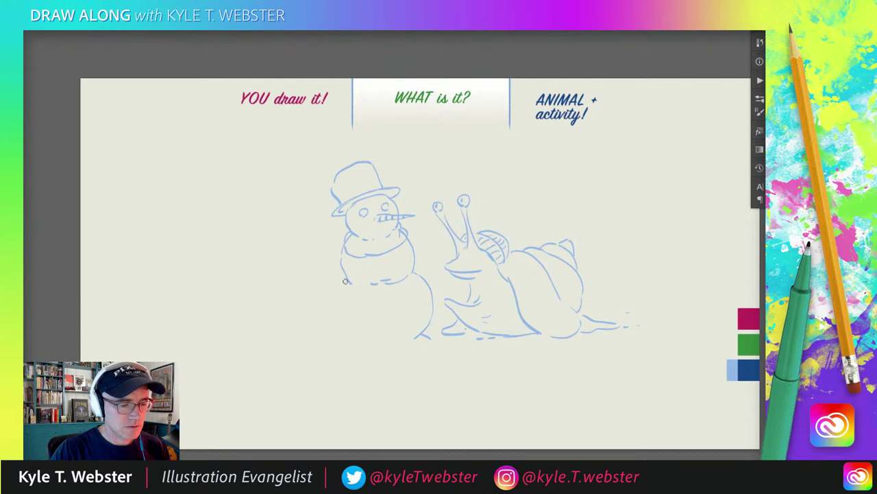
mouse_move(345, 279)
mouse_down()
mouse_move(334, 310)
mouse_move(347, 335)
mouse_move(389, 344)
mouse_move(333, 338)
mouse_move(452, 333)
mouse_move(444, 344)
mouse_move(298, 333)
mouse_up()
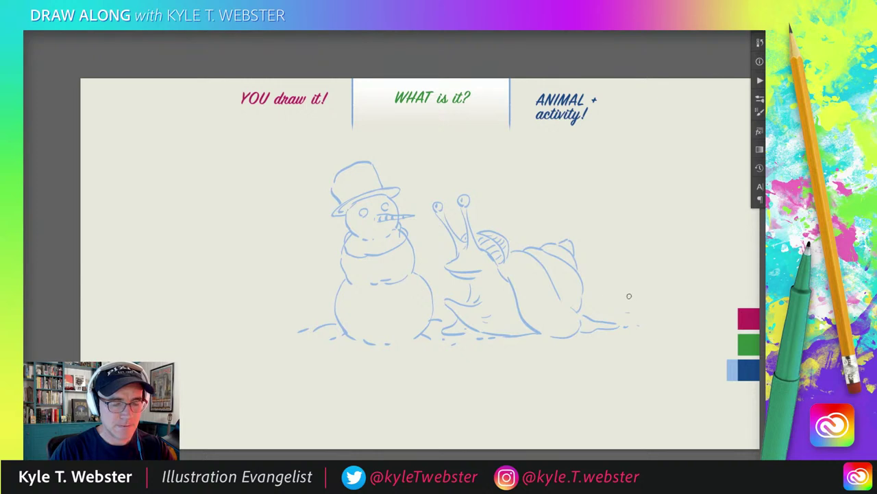
Step: Sketch snowy ground and horizon lines on both sides of the snowman and snail
drag(629, 296, 587, 296)
drag(332, 299, 282, 311)
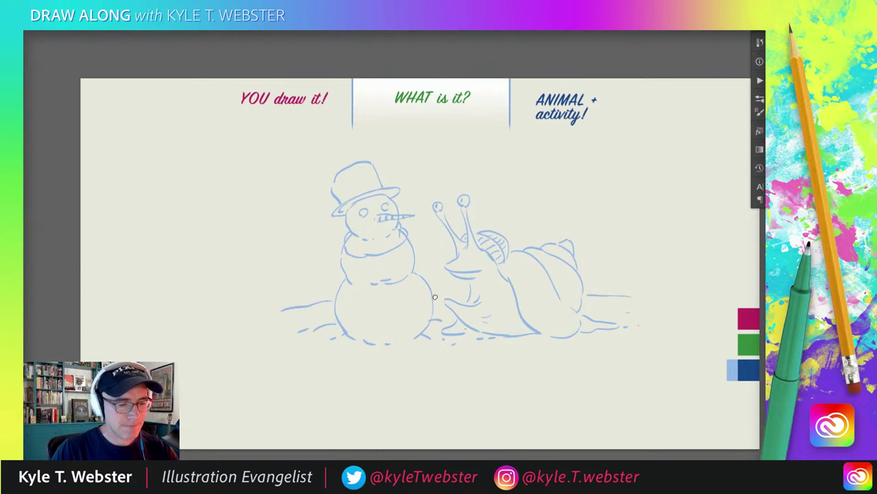
mouse_move(333, 276)
mouse_down()
mouse_move(285, 284)
mouse_move(267, 277)
mouse_move(300, 271)
mouse_up()
drag(604, 274, 587, 275)
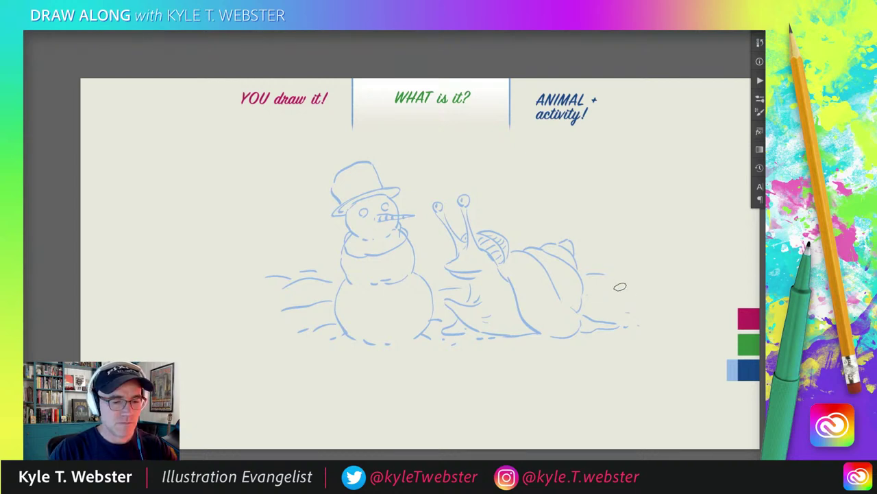
drag(297, 239, 280, 235)
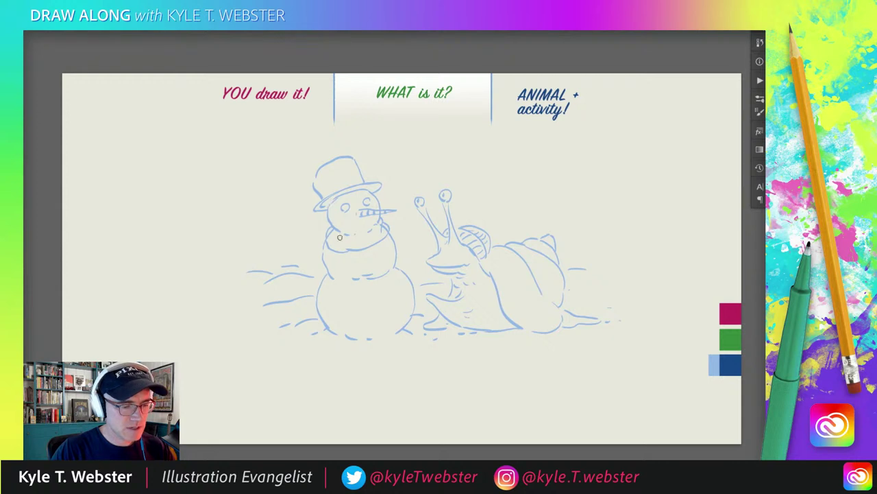
Step: Sketch the scarf knot near the chin and its hanging tail with end marks
mouse_move(348, 233)
mouse_down()
mouse_move(324, 225)
mouse_move(305, 291)
mouse_move(322, 277)
mouse_move(332, 294)
mouse_move(330, 230)
mouse_move(319, 230)
mouse_move(329, 224)
mouse_move(339, 235)
mouse_move(341, 253)
mouse_up()
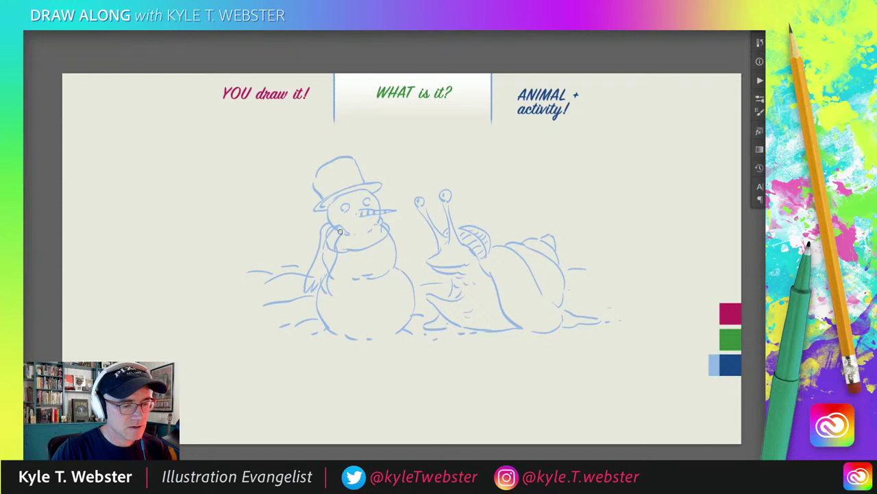
drag(340, 232, 351, 245)
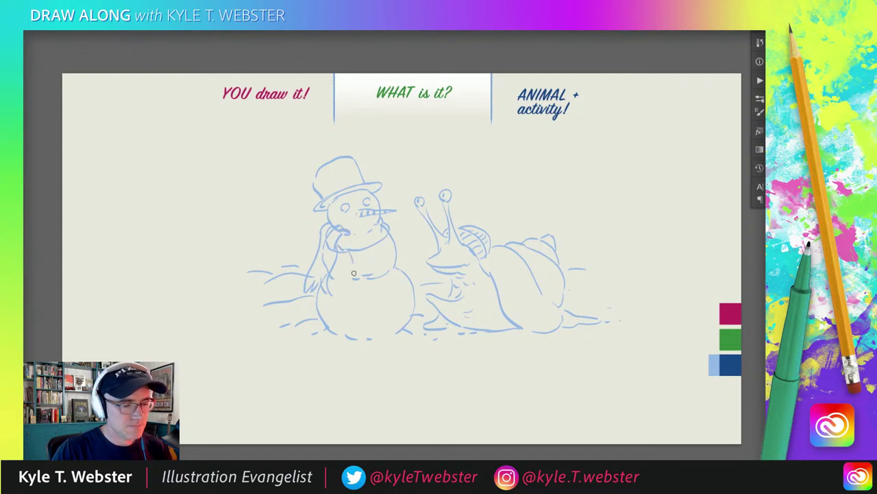
drag(346, 268, 335, 255)
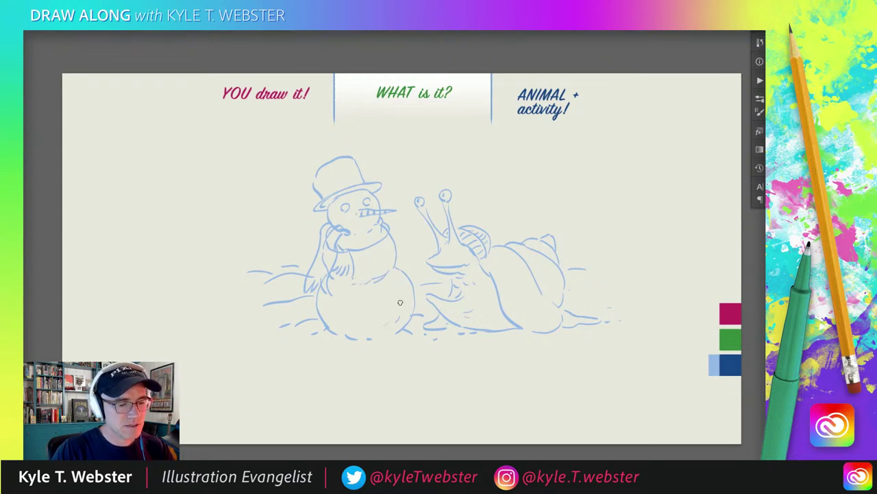
drag(295, 282, 293, 286)
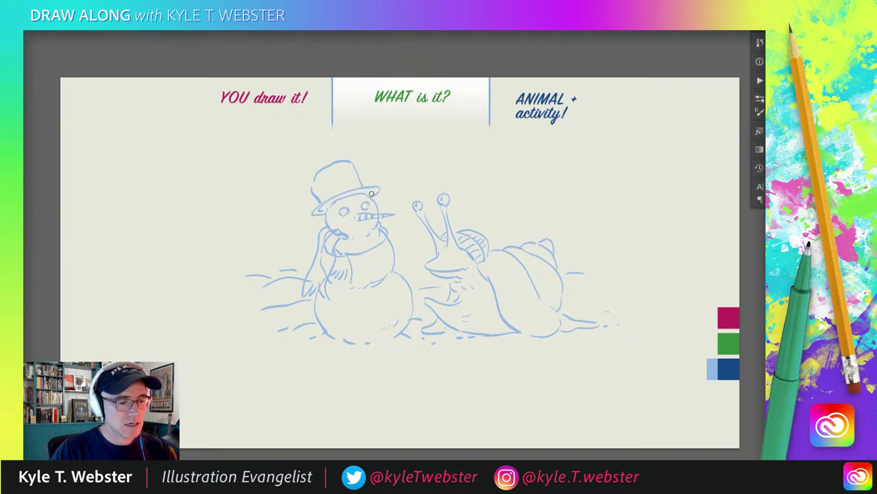
Step: Refine the top hat outline and pick dark blue as the inking colour
mouse_move(356, 180)
mouse_down()
mouse_move(367, 185)
mouse_move(349, 161)
mouse_up()
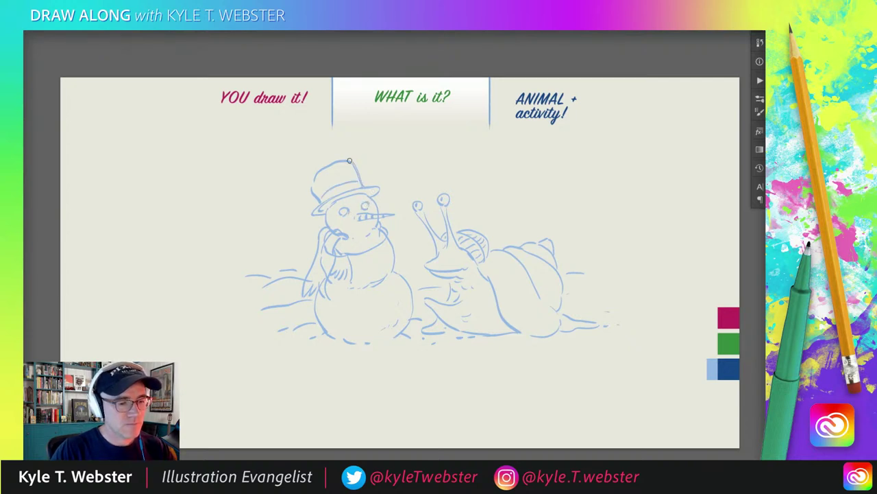
drag(260, 229, 236, 220)
click(706, 357)
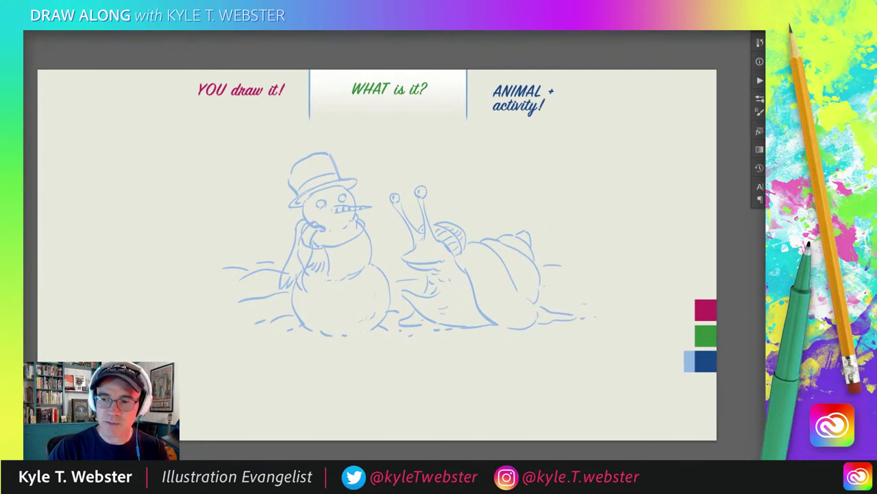
Step: Fade the sketch layer to low opacity and zoom in on the snowman for inking
key(1)
key(3)
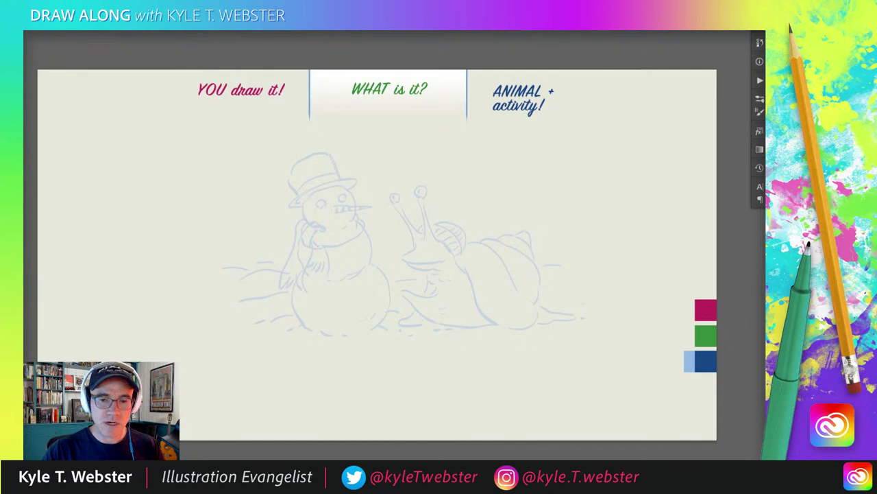
scroll(398, 265, up, 3)
drag(328, 293, 331, 280)
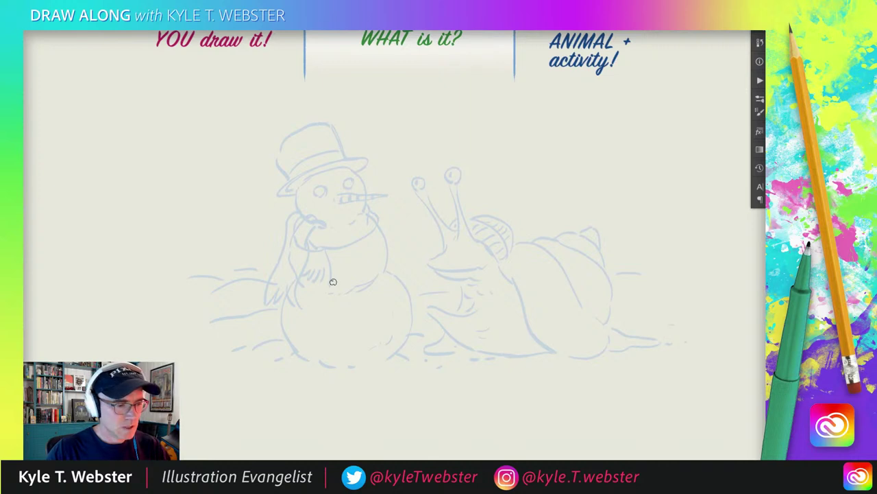
Step: Ink the snowman's top hat: brim, crown, band and crown hatching
mouse_move(357, 171)
mouse_down()
mouse_move(362, 157)
mouse_move(333, 159)
mouse_move(276, 194)
mouse_move(298, 194)
mouse_up()
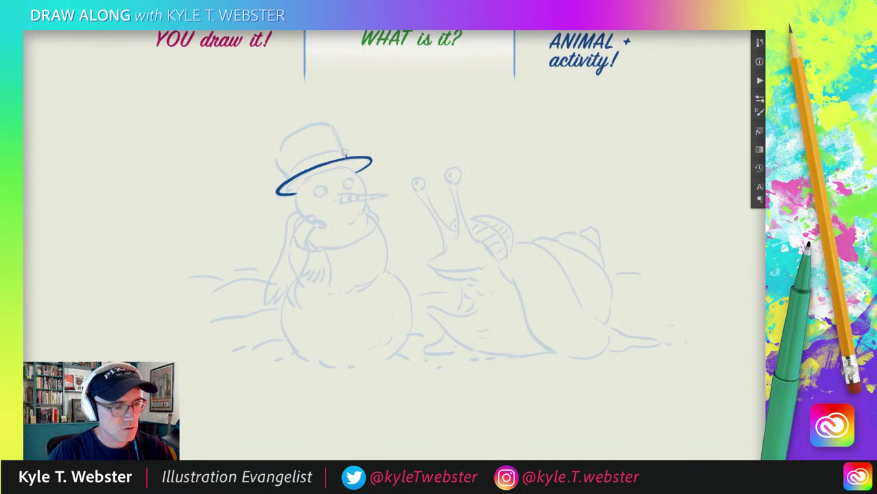
mouse_move(347, 157)
mouse_down()
mouse_move(336, 124)
mouse_move(320, 119)
mouse_move(276, 142)
mouse_move(277, 167)
mouse_up()
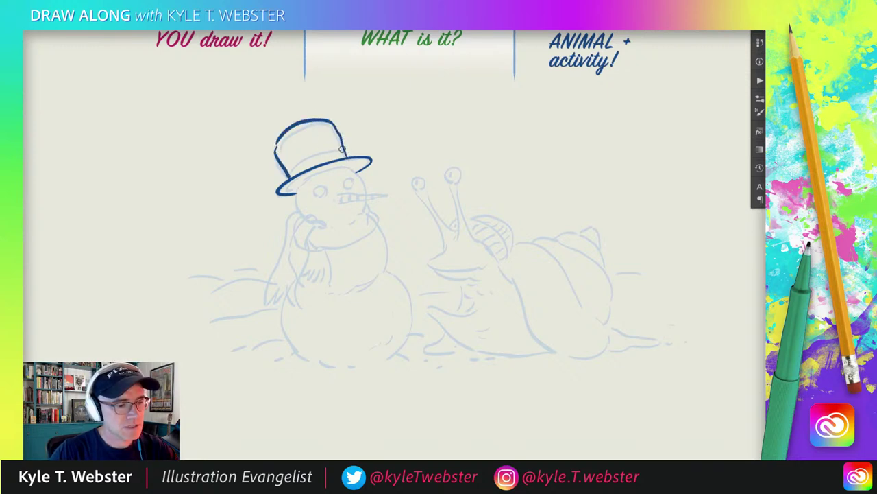
drag(341, 150, 288, 169)
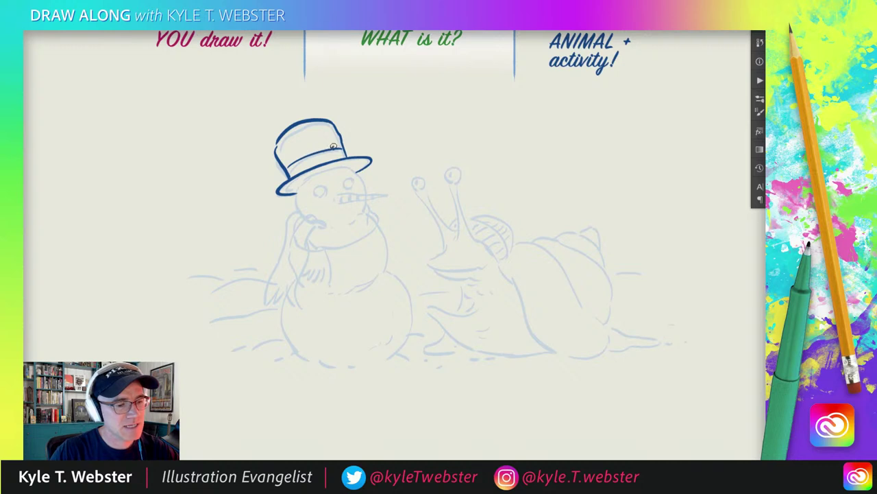
drag(333, 146, 310, 130)
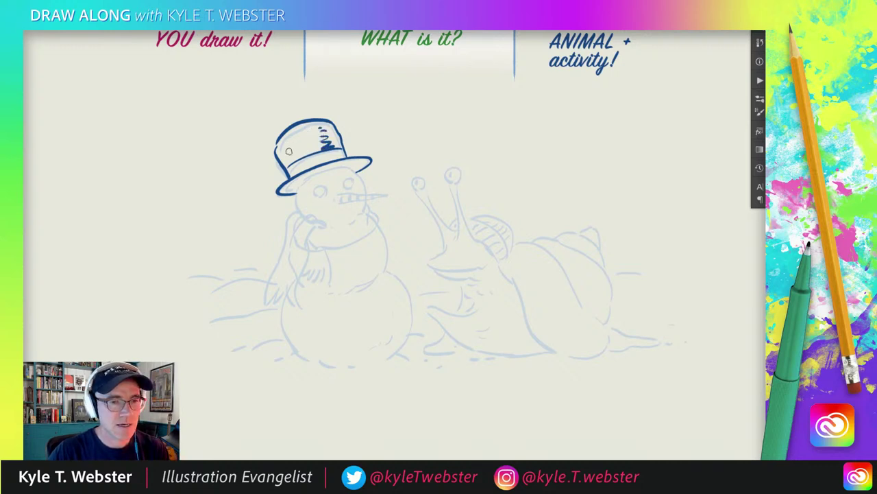
scroll(284, 163, down, 1)
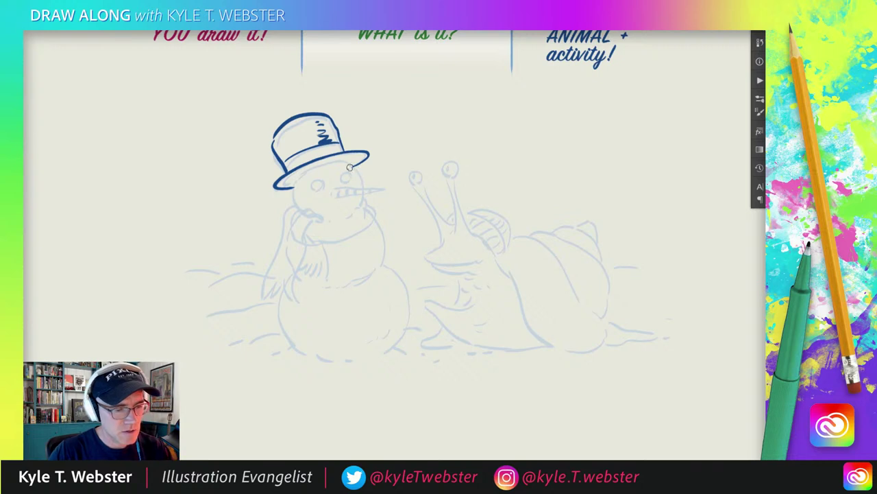
Step: Ink the snowman's head under the brim, the left face side, and the jaw and chin below the nose
mouse_move(347, 164)
mouse_down()
mouse_move(360, 187)
mouse_move(337, 197)
mouse_move(390, 188)
mouse_up()
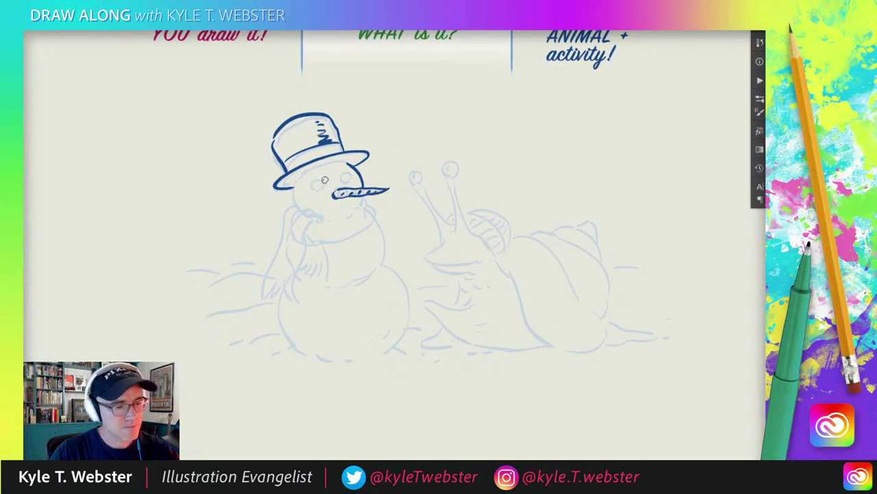
mouse_move(324, 186)
mouse_down()
mouse_move(311, 188)
mouse_move(319, 194)
mouse_move(345, 181)
mouse_up()
key(ctrl+z)
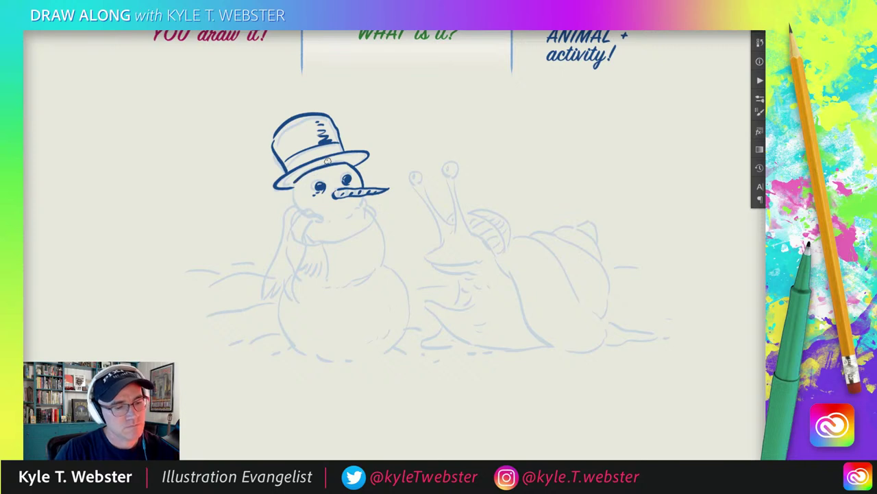
drag(295, 182, 297, 207)
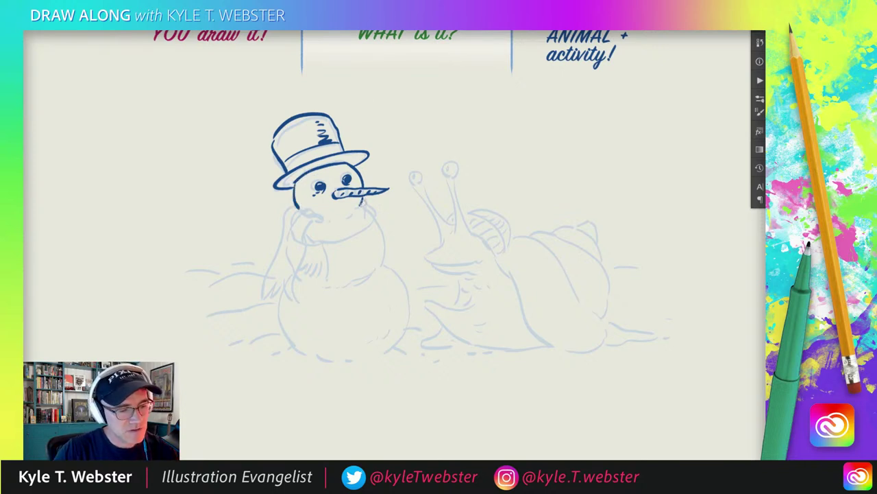
drag(361, 204, 319, 218)
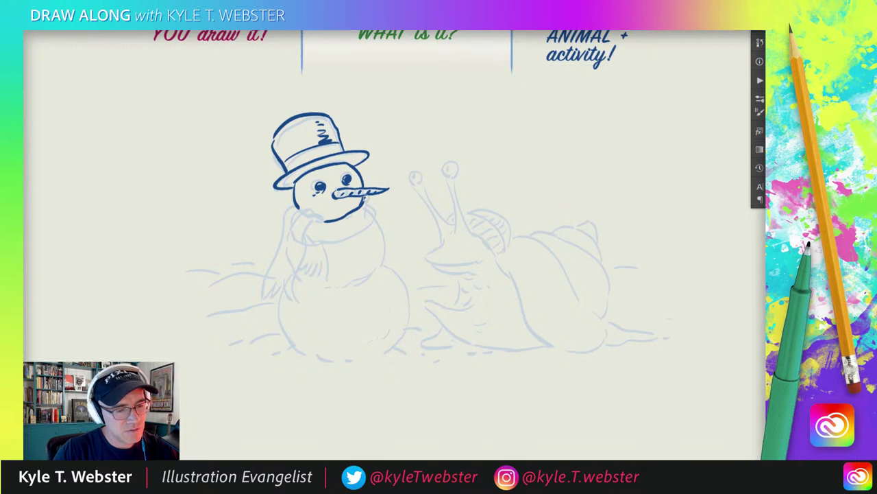
mouse_move(363, 196)
mouse_down()
mouse_move(366, 214)
mouse_move(377, 216)
mouse_move(346, 237)
mouse_move(310, 242)
mouse_move(299, 210)
mouse_move(288, 216)
mouse_move(268, 291)
mouse_move(273, 281)
mouse_move(299, 299)
mouse_move(305, 245)
mouse_move(324, 222)
mouse_up()
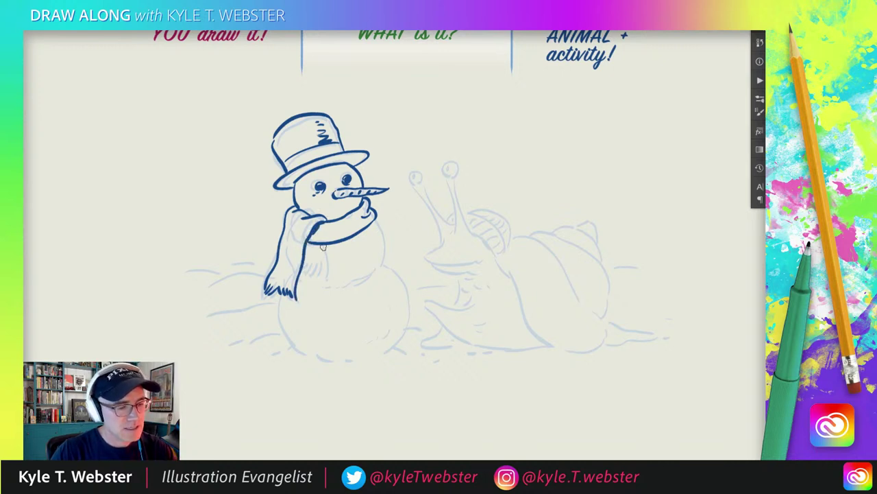
Step: Ink the scarf fringe and fold, the snowman's round body outline, and snow dashes around his base
mouse_move(324, 251)
mouse_down()
mouse_move(325, 274)
mouse_move(317, 273)
mouse_up()
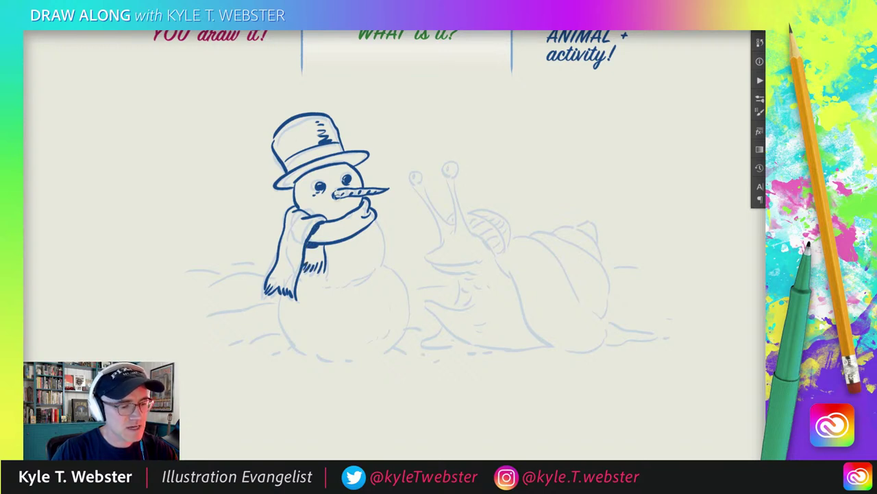
drag(347, 228, 333, 233)
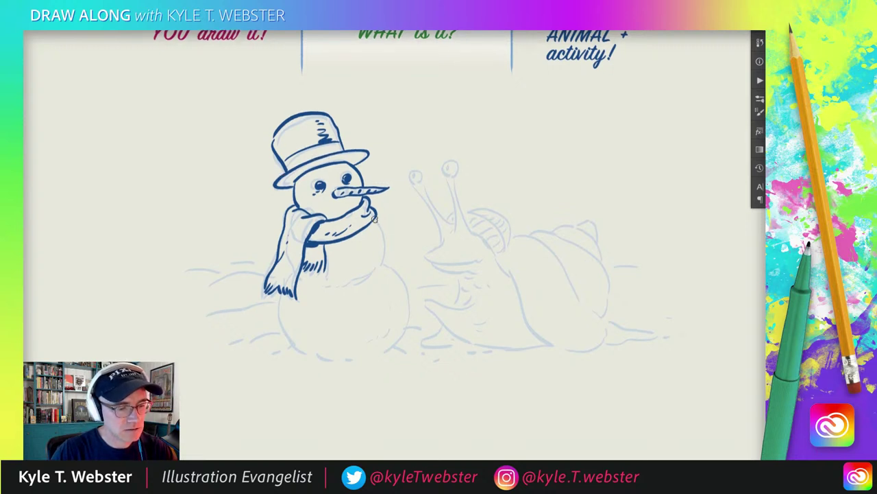
mouse_move(374, 218)
mouse_down()
mouse_move(386, 255)
mouse_move(353, 282)
mouse_move(409, 296)
mouse_move(389, 348)
mouse_move(373, 352)
mouse_up()
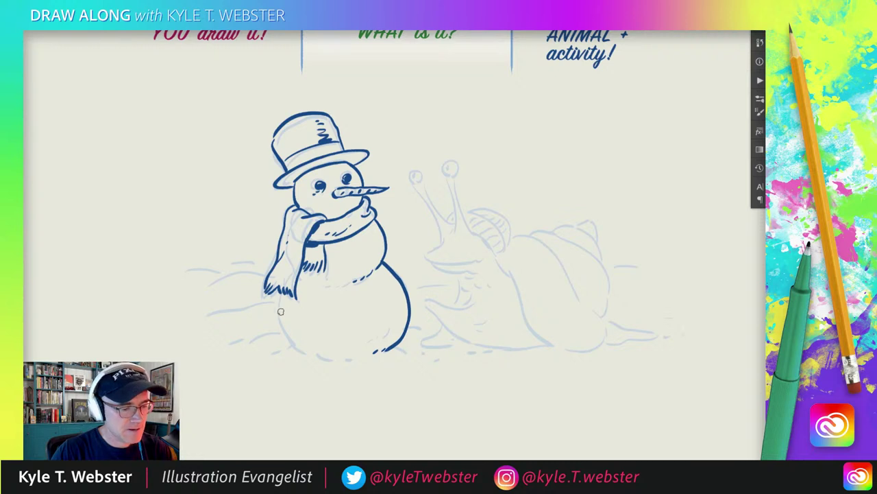
mouse_move(284, 294)
mouse_down()
mouse_move(279, 320)
mouse_move(309, 353)
mouse_up()
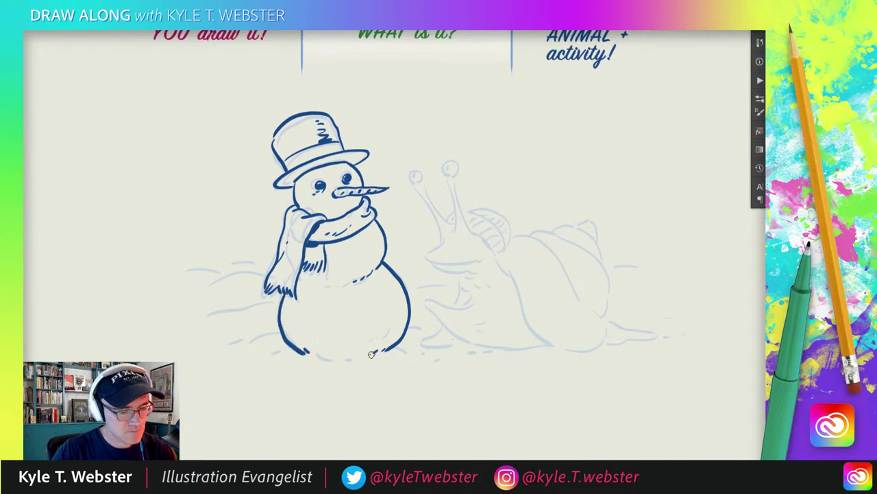
drag(366, 357, 331, 358)
drag(281, 336, 241, 347)
drag(401, 346, 425, 334)
drag(359, 252, 289, 242)
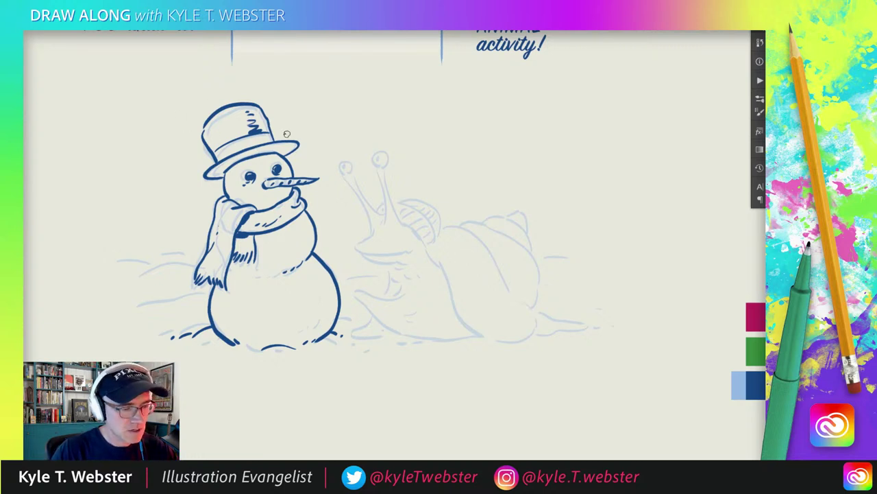
Step: Ink the snail's two eye circles and stalks, and dot in the pupils
scroll(368, 159, up, 3)
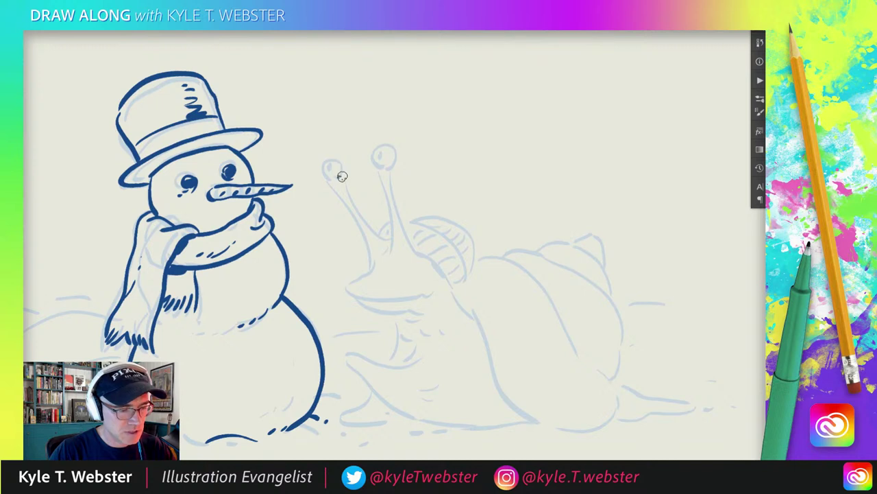
mouse_move(342, 179)
mouse_down()
mouse_move(344, 181)
mouse_move(330, 185)
mouse_move(363, 235)
mouse_move(370, 269)
mouse_up()
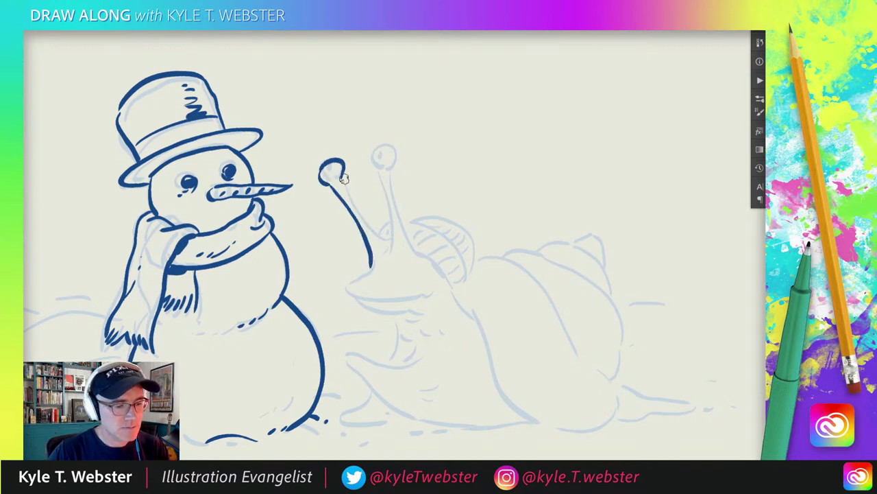
mouse_move(342, 180)
mouse_down()
mouse_move(371, 232)
mouse_move(392, 220)
mouse_up()
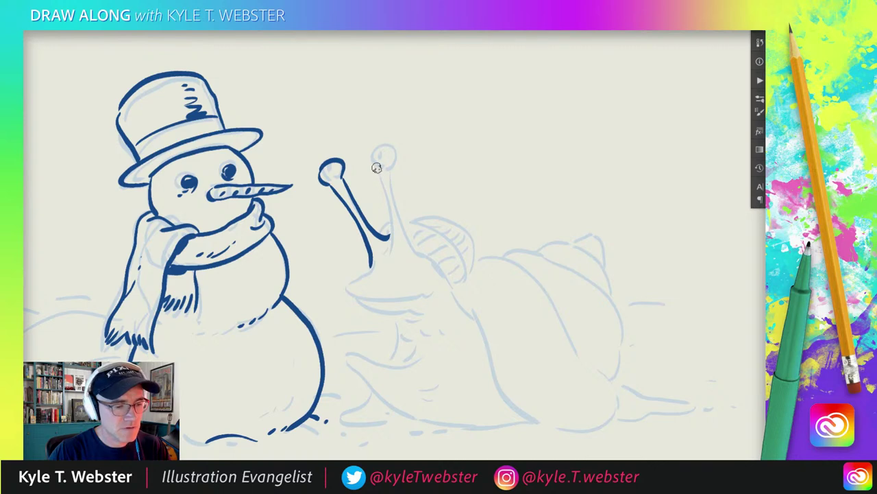
mouse_move(377, 165)
mouse_down()
mouse_move(394, 212)
mouse_move(385, 259)
mouse_move(377, 248)
mouse_up()
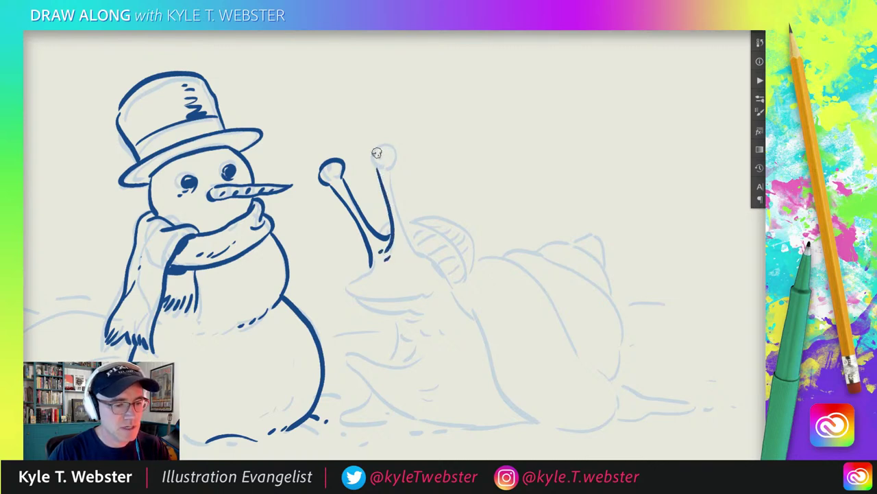
mouse_move(378, 169)
mouse_down()
mouse_move(367, 162)
mouse_move(375, 148)
mouse_move(392, 152)
mouse_move(393, 194)
mouse_move(422, 254)
mouse_up()
drag(379, 158, 381, 153)
drag(336, 169, 334, 168)
Step: Ink the front of the snail's face, its chin and the front of its foot
scroll(315, 146, down, 2)
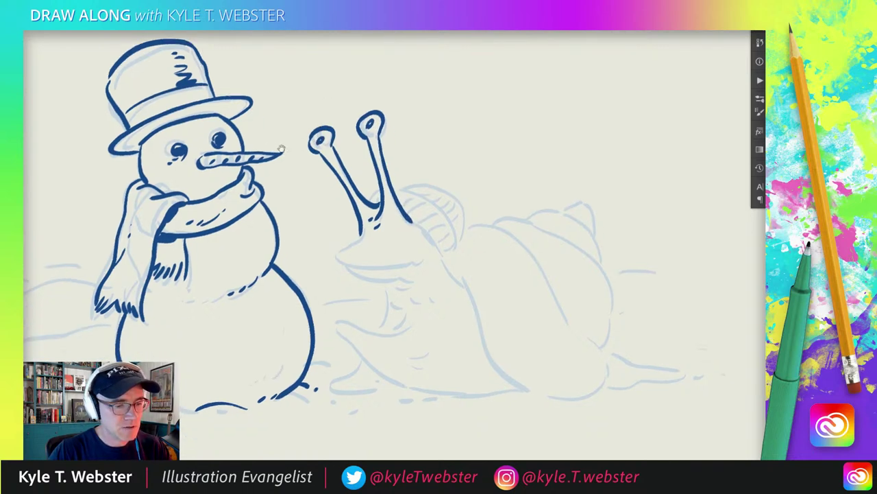
mouse_move(370, 222)
mouse_down()
mouse_move(337, 253)
mouse_move(360, 263)
mouse_move(387, 257)
mouse_move(361, 265)
mouse_move(417, 259)
mouse_up()
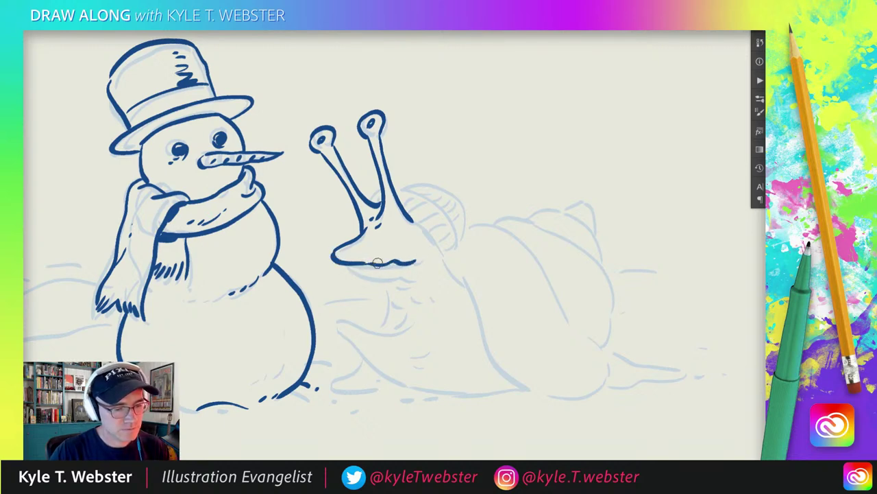
mouse_move(349, 267)
mouse_down()
mouse_move(401, 281)
mouse_move(405, 290)
mouse_move(394, 287)
mouse_move(416, 293)
mouse_move(405, 304)
mouse_move(367, 261)
mouse_move(444, 294)
mouse_move(375, 288)
mouse_move(395, 298)
mouse_move(400, 325)
mouse_move(463, 354)
mouse_up()
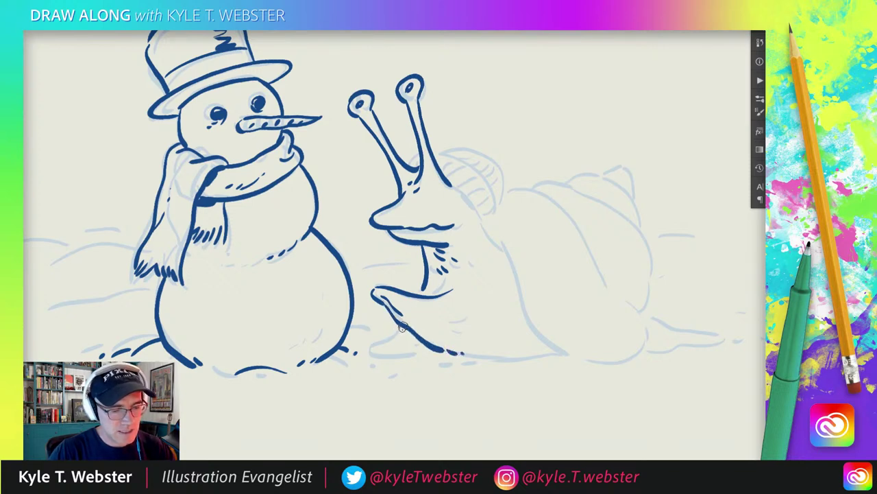
mouse_move(405, 323)
mouse_down()
mouse_move(368, 354)
mouse_move(414, 355)
mouse_up()
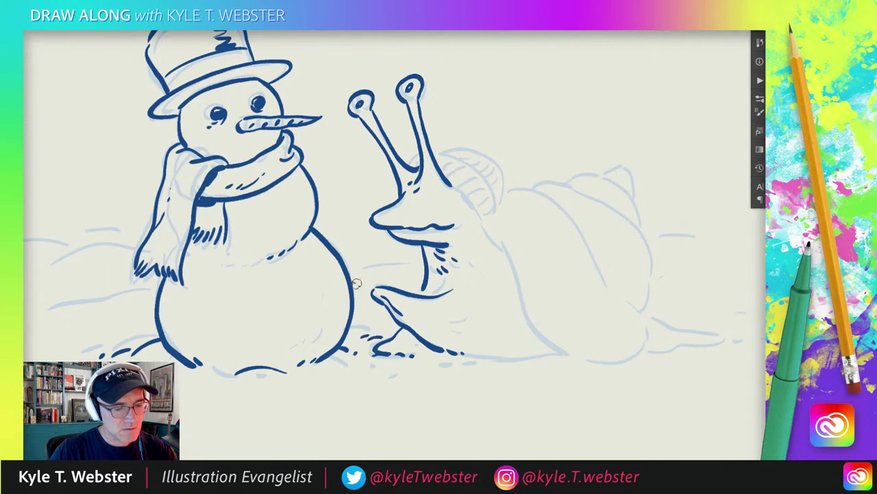
Step: Ink the snail's head outline and its beanie top with knit hatching
scroll(372, 337, right, 4)
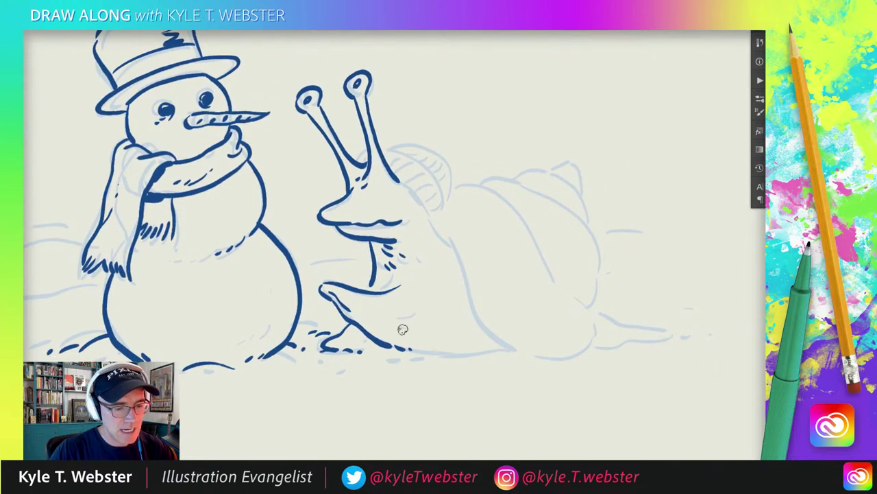
scroll(453, 282, right, 2)
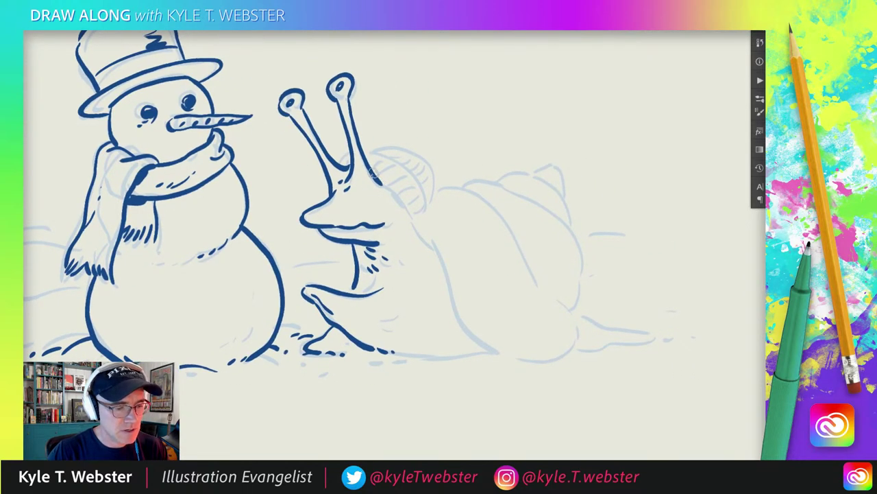
mouse_move(376, 170)
mouse_down()
mouse_move(412, 213)
mouse_move(400, 200)
mouse_up()
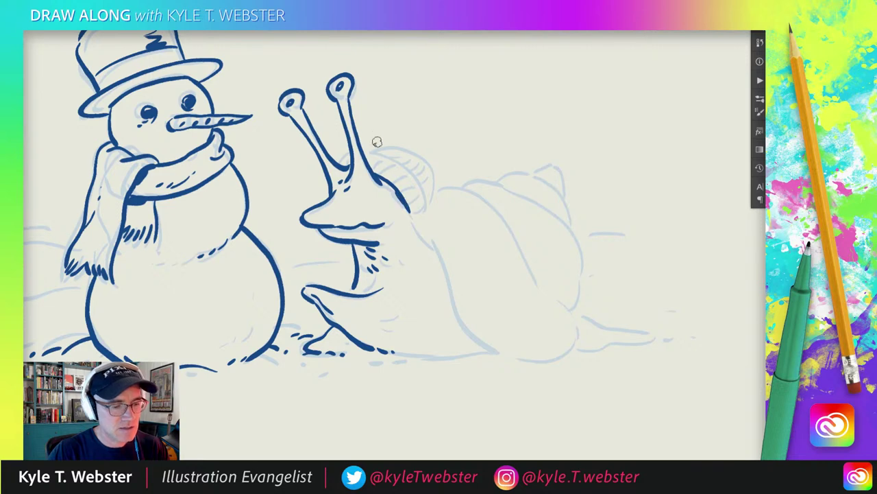
mouse_move(350, 147)
mouse_down()
mouse_move(373, 147)
mouse_move(399, 163)
mouse_move(416, 187)
mouse_move(408, 205)
mouse_up()
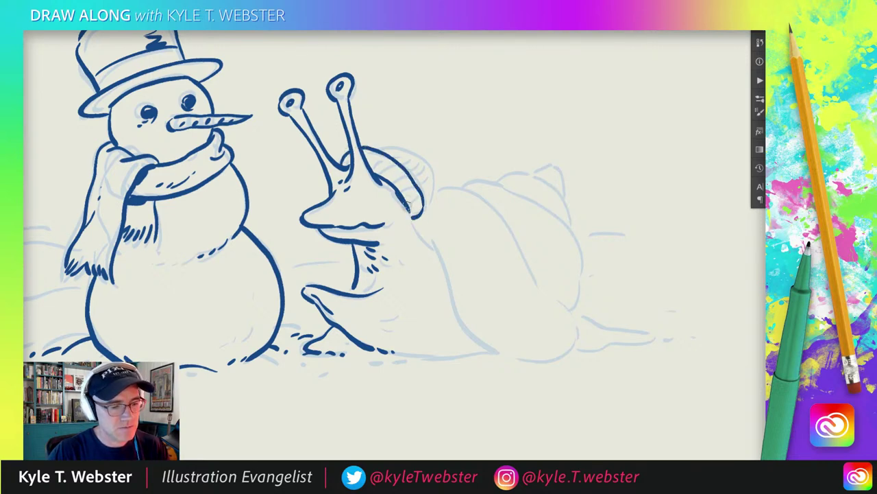
mouse_move(370, 148)
mouse_down()
mouse_move(422, 147)
mouse_move(433, 184)
mouse_move(420, 203)
mouse_move(417, 194)
mouse_up()
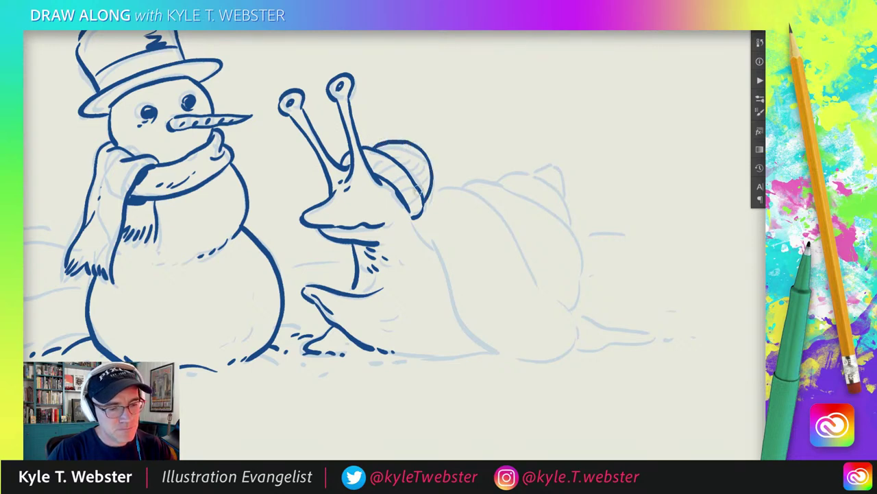
mouse_move(429, 164)
mouse_down()
mouse_move(414, 185)
mouse_move(409, 180)
mouse_up()
mouse_move(420, 144)
mouse_down()
mouse_move(395, 170)
mouse_move(376, 157)
mouse_move(403, 156)
mouse_up()
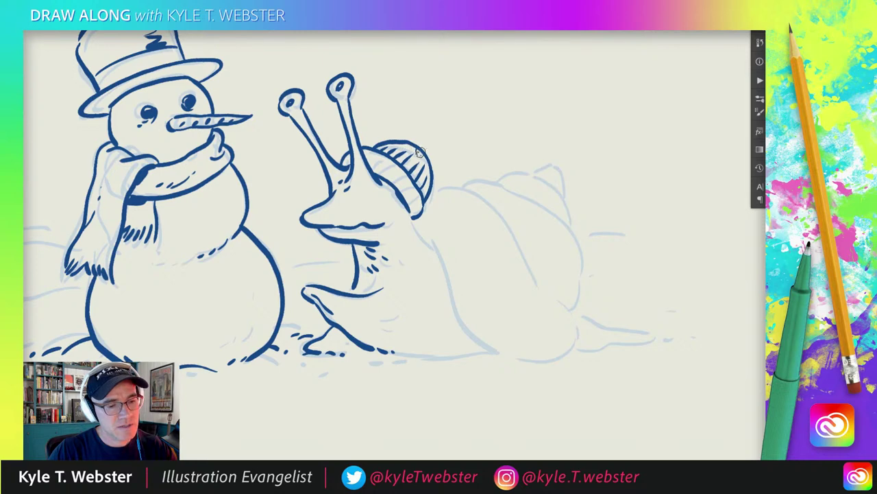
mouse_move(417, 202)
mouse_down()
mouse_move(401, 177)
mouse_move(377, 164)
mouse_up()
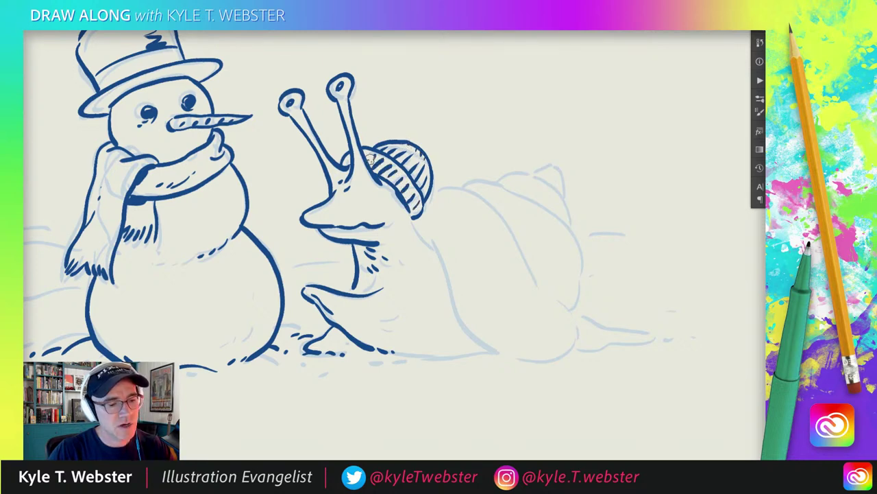
Step: Ink the snail's back below the beanie, including the long line down its back
drag(265, 176, 256, 165)
drag(399, 201, 423, 236)
drag(368, 207, 347, 188)
mouse_move(394, 198)
mouse_down()
mouse_move(453, 314)
mouse_move(473, 324)
mouse_move(336, 324)
mouse_move(318, 314)
mouse_move(327, 313)
mouse_move(318, 299)
mouse_up()
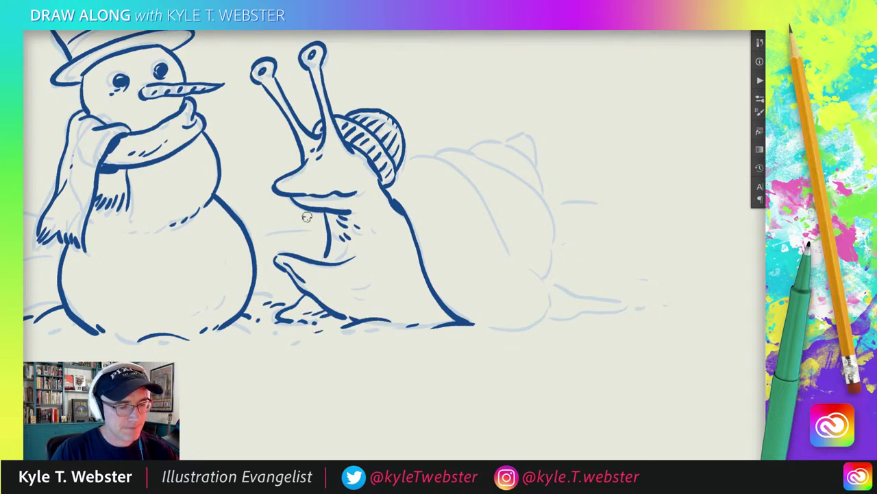
Step: Ink chest details and the snail's shell outline, inner spiral and top whorl
mouse_move(339, 265)
mouse_down()
mouse_move(357, 250)
mouse_move(354, 271)
mouse_up()
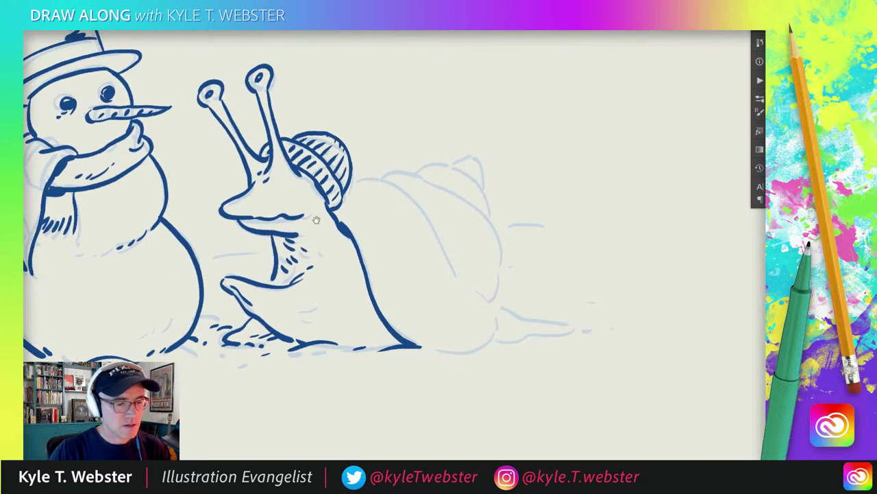
drag(316, 221, 297, 232)
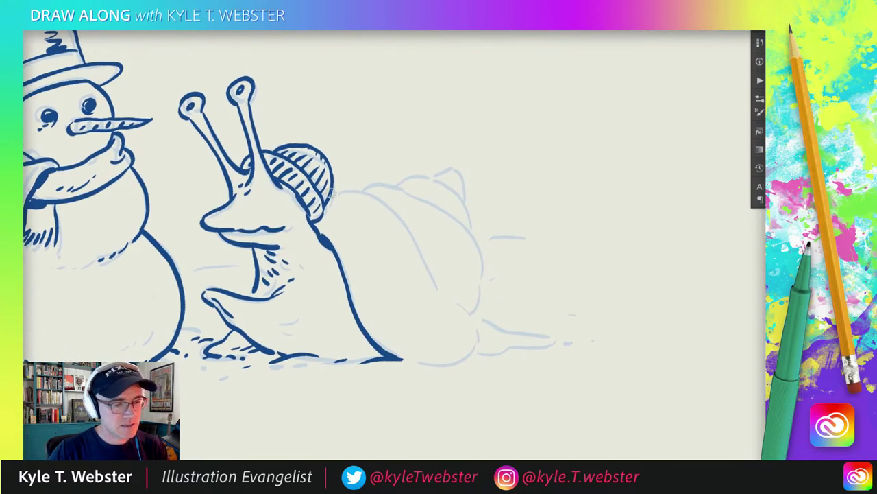
mouse_move(331, 194)
mouse_down()
mouse_move(370, 198)
mouse_move(412, 233)
mouse_move(461, 327)
mouse_up()
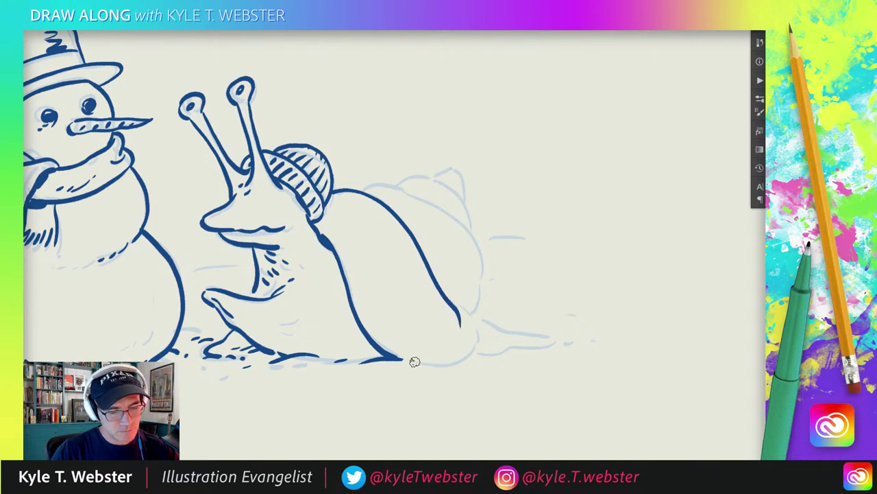
drag(411, 362, 460, 321)
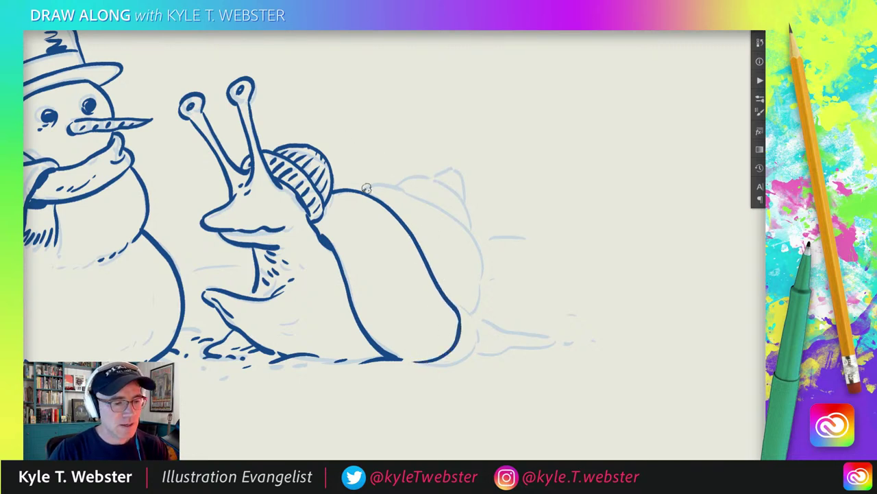
mouse_move(351, 189)
mouse_down()
mouse_move(381, 179)
mouse_move(421, 195)
mouse_move(450, 228)
mouse_move(473, 255)
mouse_move(461, 310)
mouse_up()
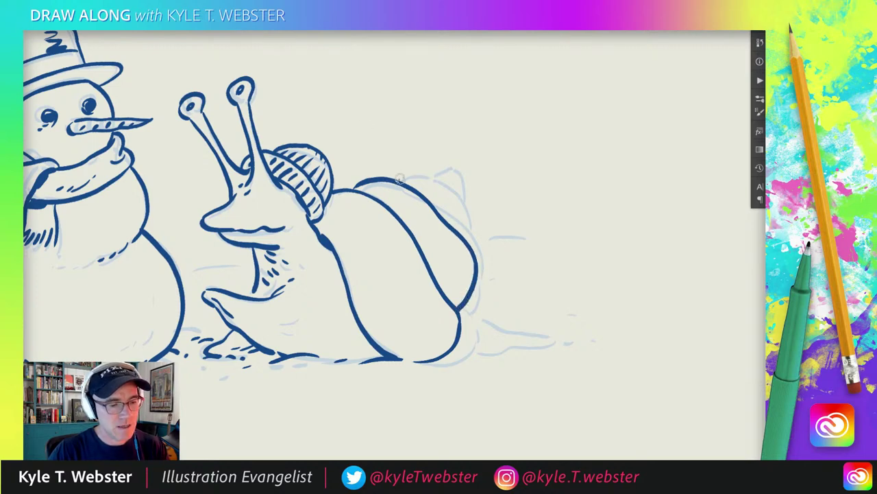
mouse_move(400, 178)
mouse_down()
mouse_move(444, 183)
mouse_move(462, 205)
mouse_move(473, 250)
mouse_up()
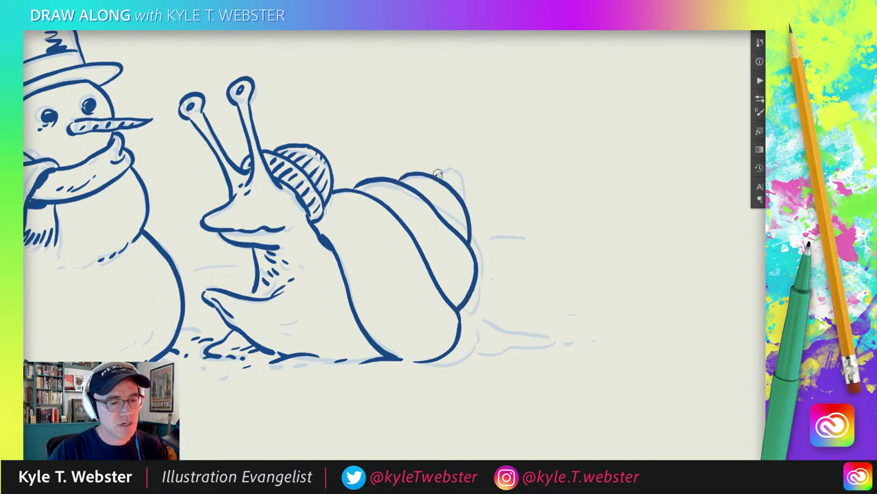
mouse_move(430, 175)
mouse_down()
mouse_move(456, 168)
mouse_move(464, 182)
mouse_move(462, 199)
mouse_move(454, 181)
mouse_move(456, 219)
mouse_move(445, 236)
mouse_move(457, 273)
mouse_move(446, 282)
mouse_move(429, 274)
mouse_move(435, 331)
mouse_move(431, 320)
mouse_move(413, 335)
mouse_up()
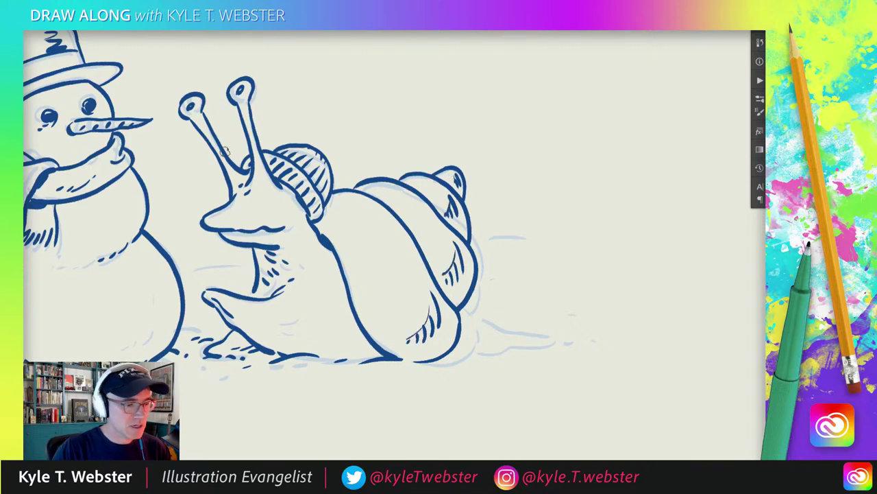
Step: Ink a ground line under the snail's tail and snow marks past its tip, then fit the drawing on screen
mouse_move(207, 203)
mouse_down()
mouse_move(262, 225)
mouse_move(243, 215)
mouse_up()
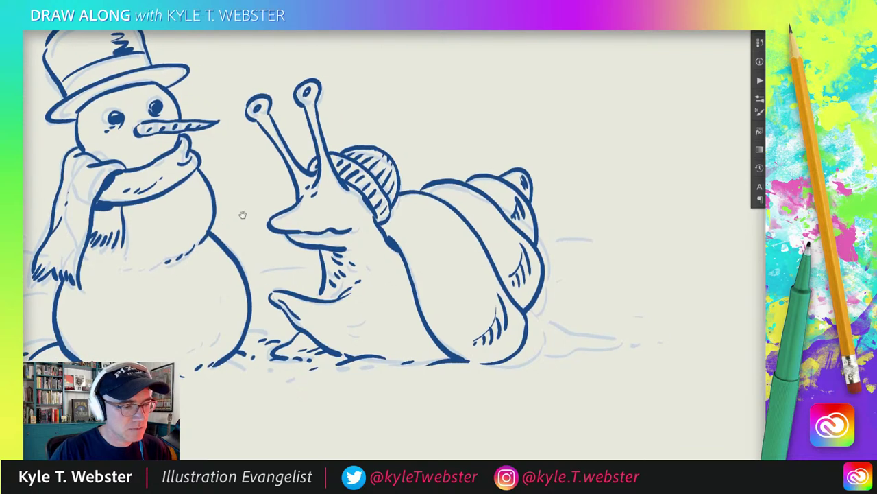
mouse_move(285, 266)
mouse_down()
mouse_move(302, 270)
mouse_move(302, 261)
mouse_up()
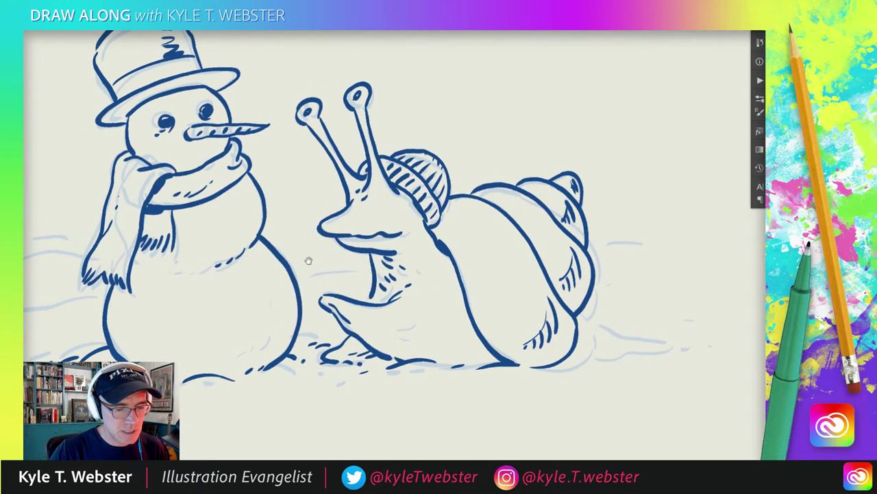
drag(477, 251, 393, 237)
mouse_move(493, 312)
mouse_down()
mouse_move(561, 331)
mouse_move(487, 350)
mouse_move(559, 319)
mouse_move(497, 346)
mouse_move(532, 334)
mouse_move(509, 336)
mouse_up()
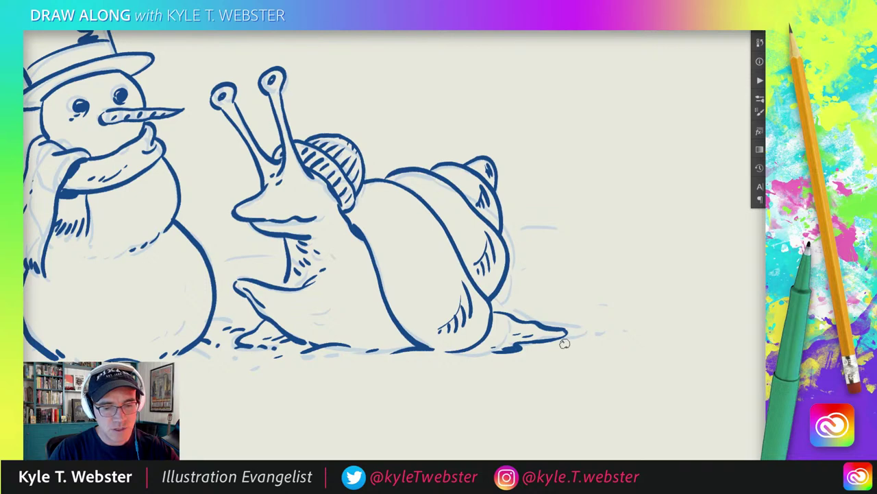
drag(564, 338, 615, 321)
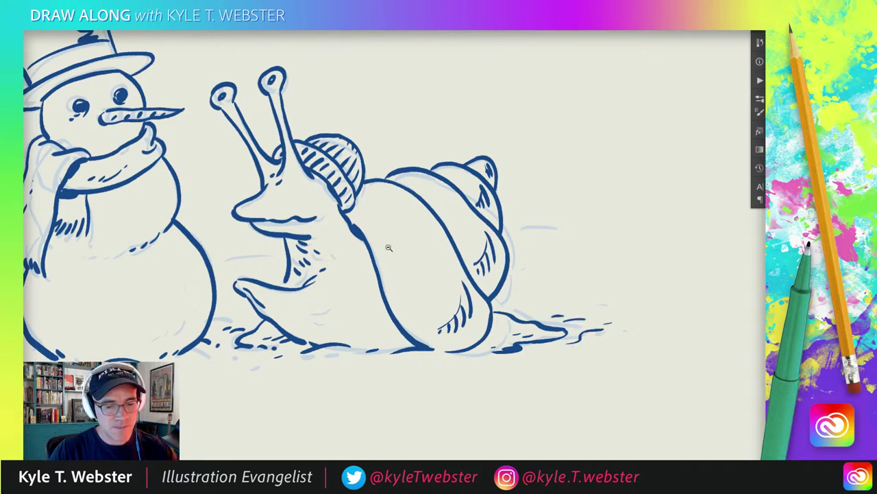
key(ctrl+0)
Step: Ink ground and snow drift lines left of the snowman and a short line between the figures
key(ctrl+equal)
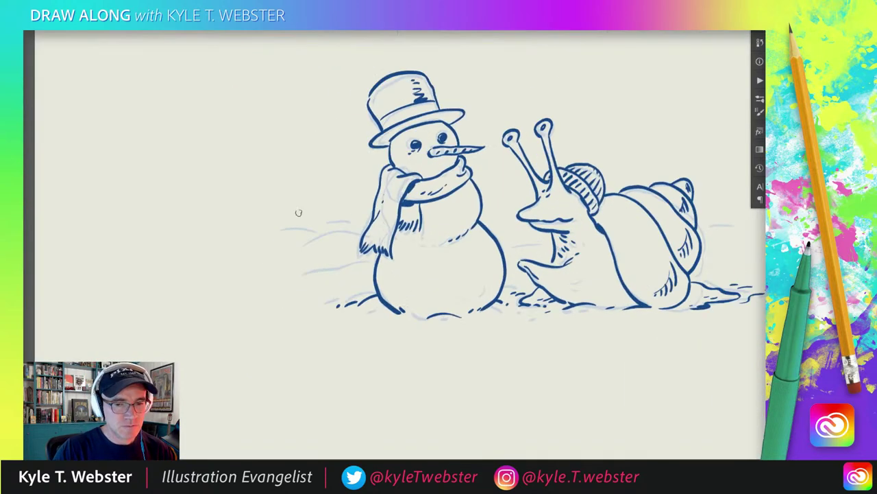
drag(332, 264, 260, 275)
drag(356, 226, 301, 246)
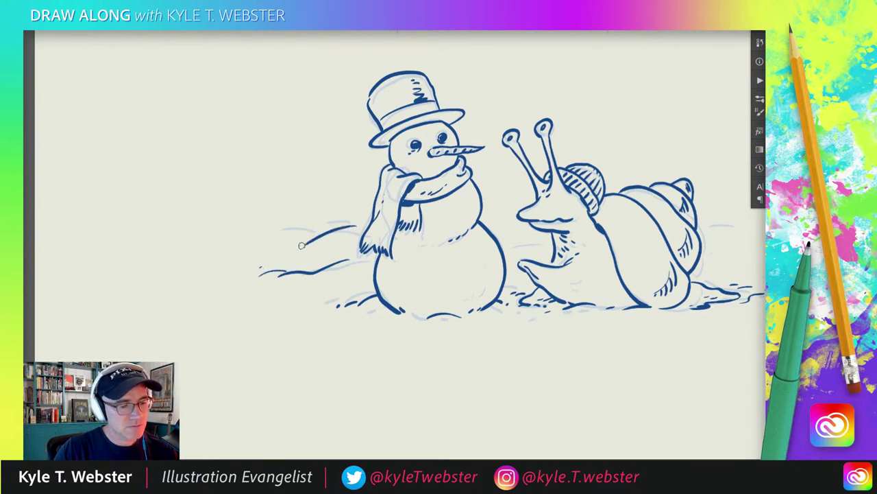
scroll(295, 240, right, 4)
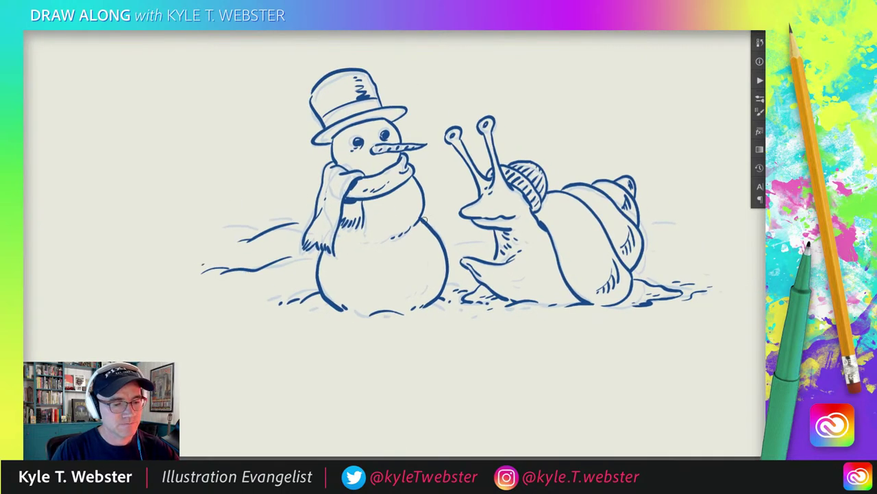
drag(433, 232, 476, 233)
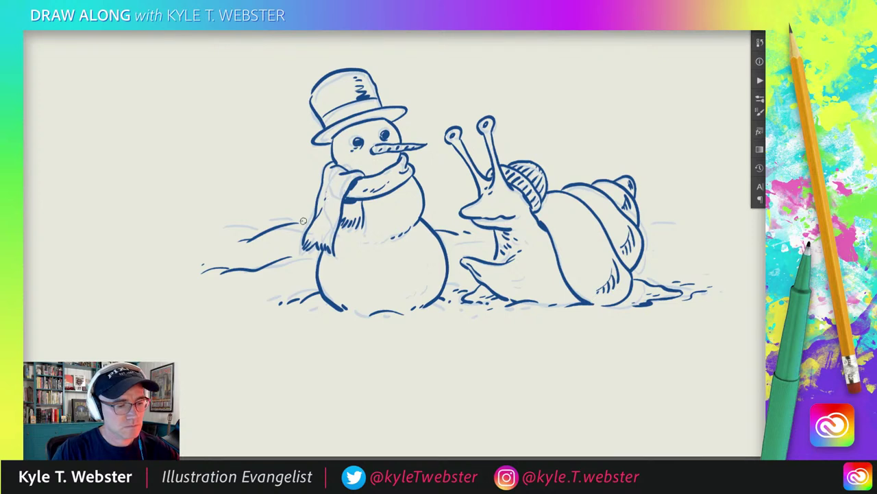
drag(313, 210, 237, 224)
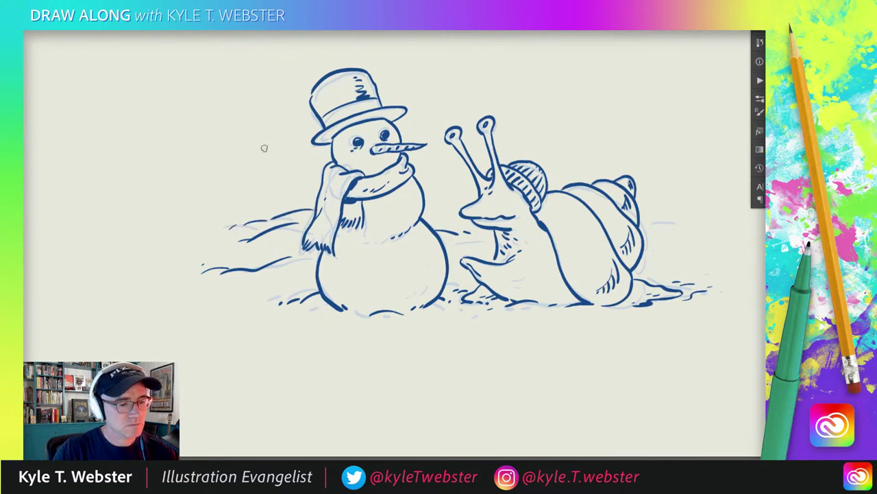
Step: Ink two short snowbank lines to the right of the snail's shell
scroll(264, 148, right, 4)
scroll(348, 185, right, 5)
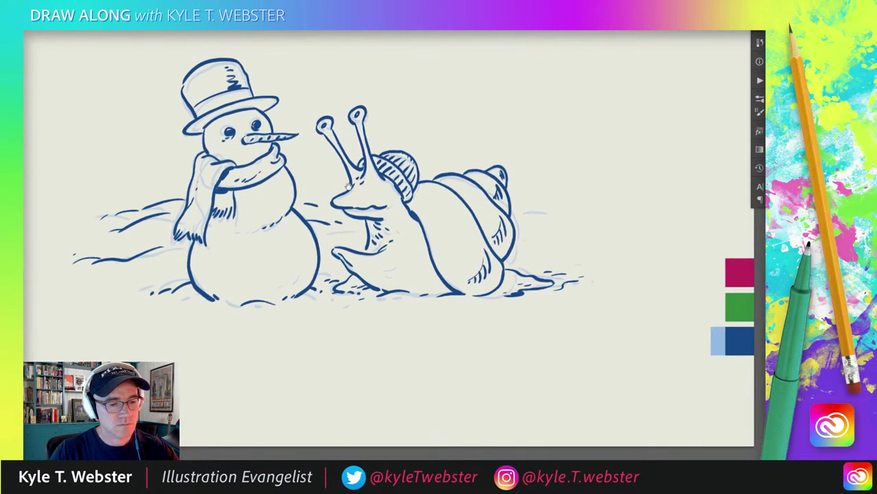
scroll(348, 185, right, 1)
drag(566, 231, 519, 234)
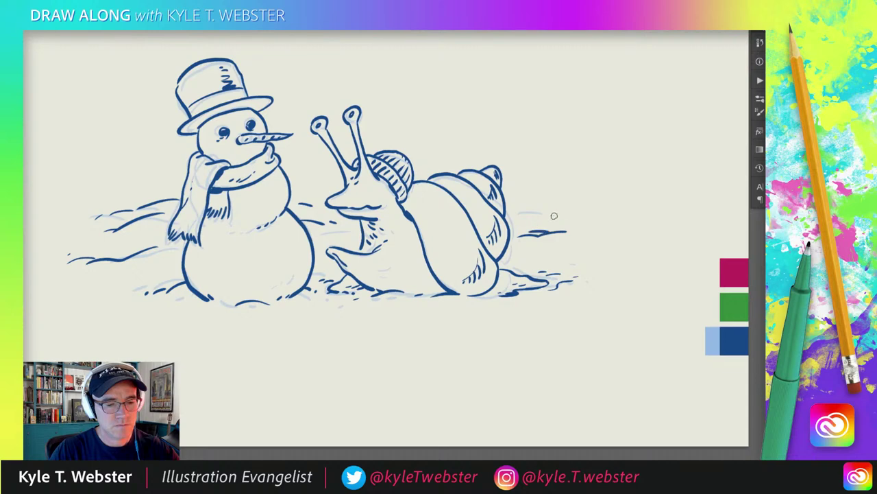
drag(574, 214, 526, 214)
scroll(222, 280, left, 4)
scroll(222, 281, up, 1)
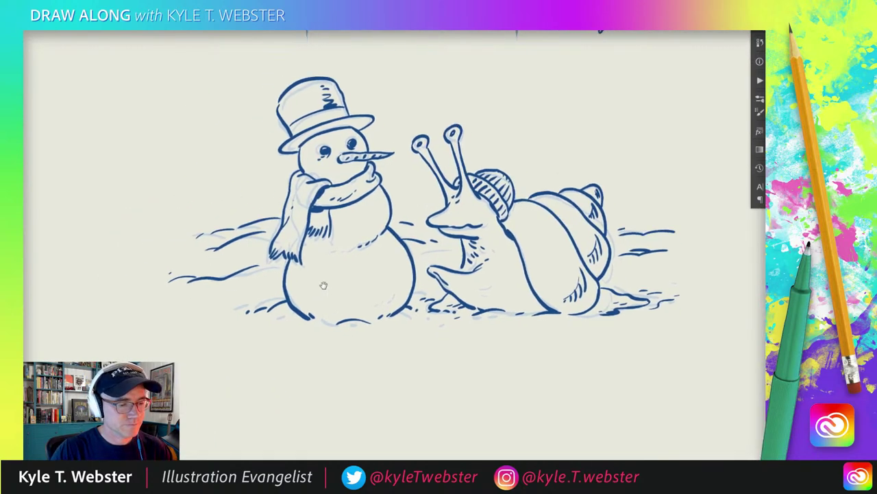
Step: Draw a tall pine with a trunk and branches tapering to a tip, plus a small second tree beside it
drag(251, 216, 229, 116)
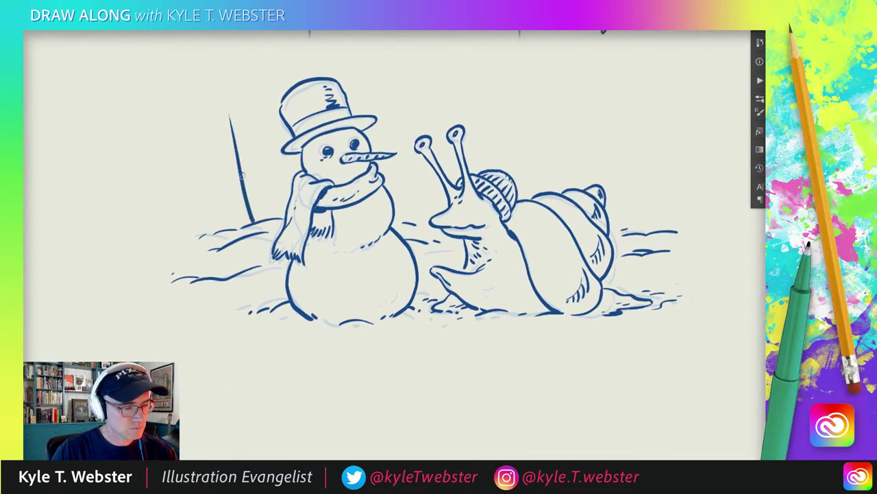
mouse_move(241, 177)
mouse_down()
mouse_move(269, 159)
mouse_move(244, 151)
mouse_move(220, 177)
mouse_move(202, 164)
mouse_up()
mouse_move(234, 137)
mouse_down()
mouse_move(261, 145)
mouse_move(204, 141)
mouse_move(249, 126)
mouse_move(225, 93)
mouse_move(214, 123)
mouse_up()
drag(227, 106, 221, 98)
mouse_move(230, 226)
mouse_down()
mouse_move(227, 204)
mouse_move(239, 210)
mouse_move(240, 218)
mouse_move(223, 209)
mouse_up()
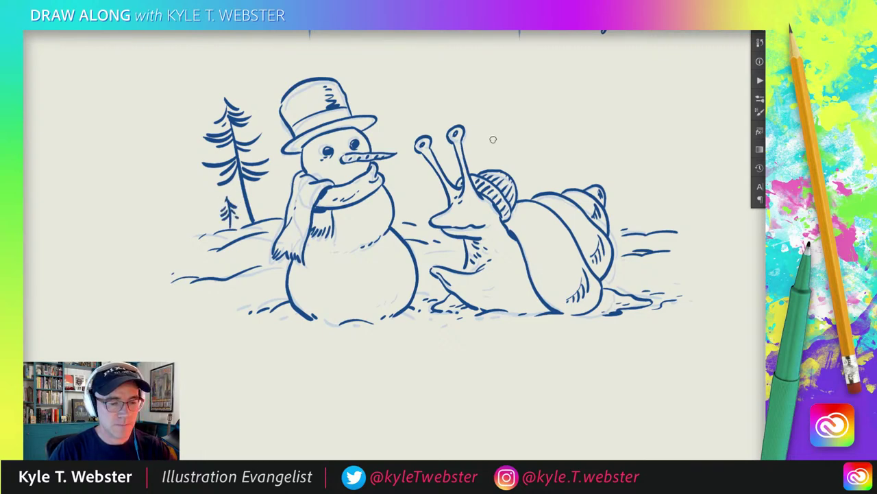
drag(439, 206, 379, 218)
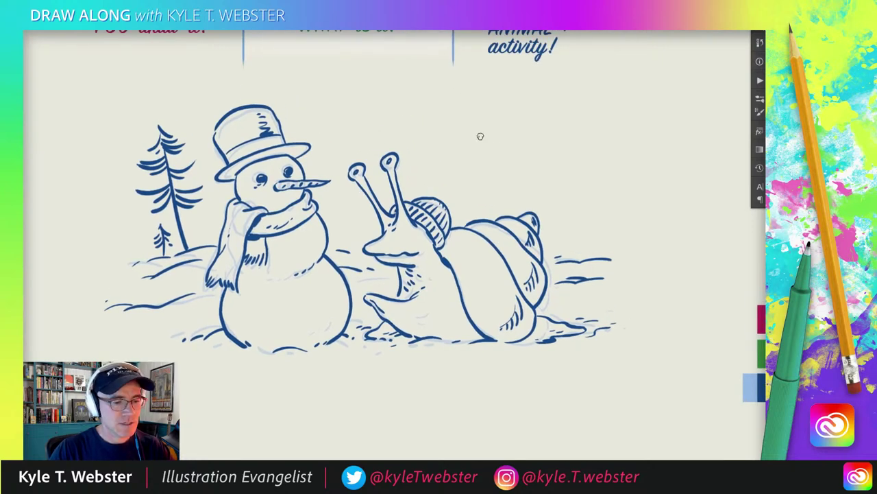
Step: Ink a distant mountain outline with a snow-cap line under the peak and extended slopes
mouse_move(575, 170)
mouse_down()
mouse_move(419, 118)
mouse_move(429, 118)
mouse_move(333, 149)
mouse_up()
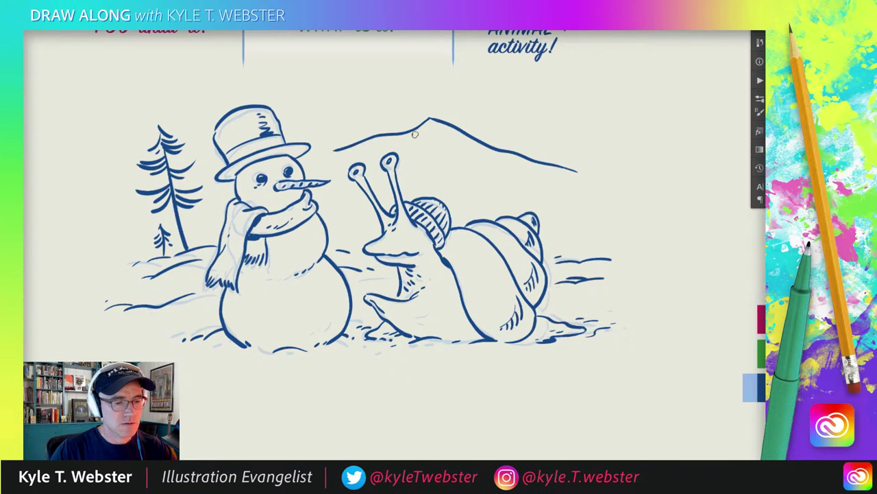
drag(397, 139, 473, 137)
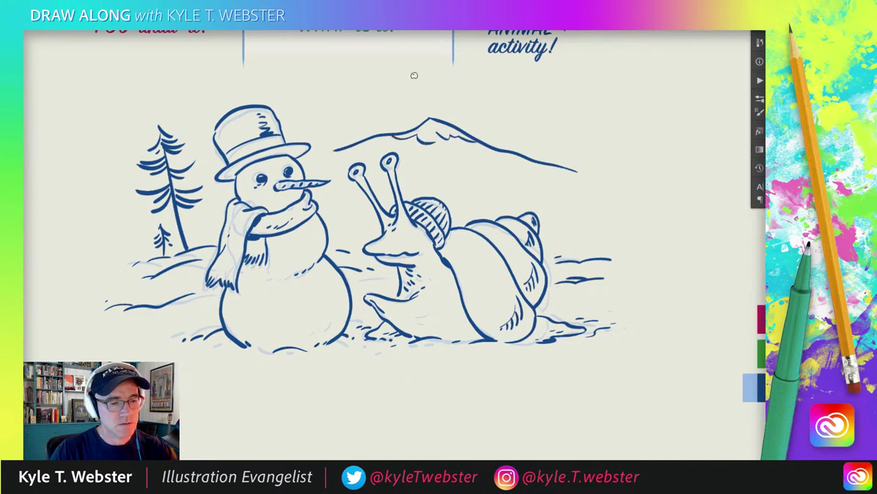
mouse_move(368, 138)
mouse_down()
mouse_move(324, 133)
mouse_move(354, 140)
mouse_up()
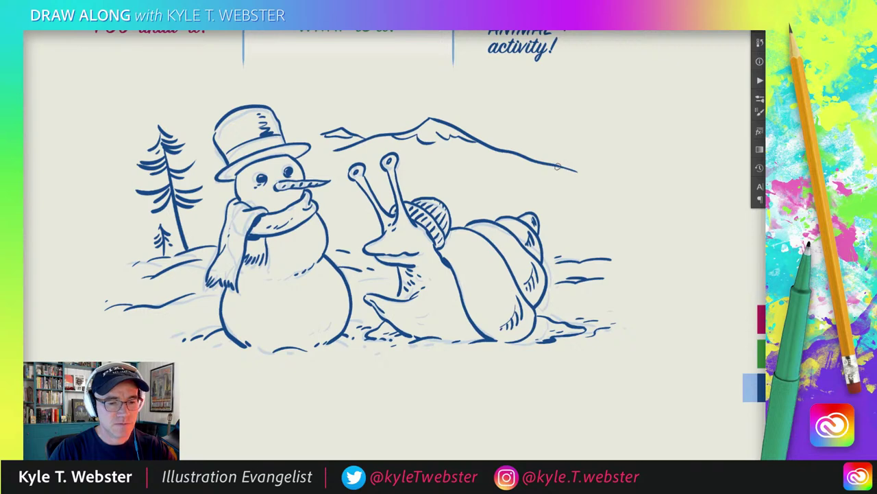
drag(557, 166, 599, 165)
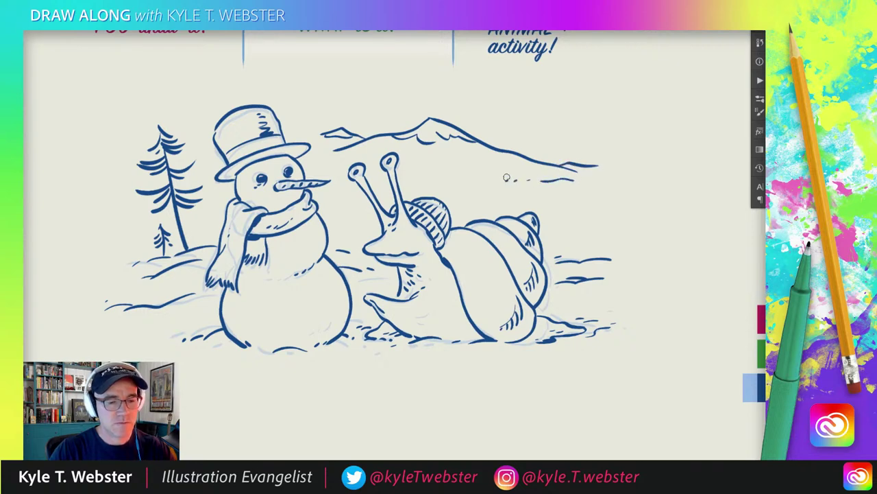
scroll(275, 270, down, 3)
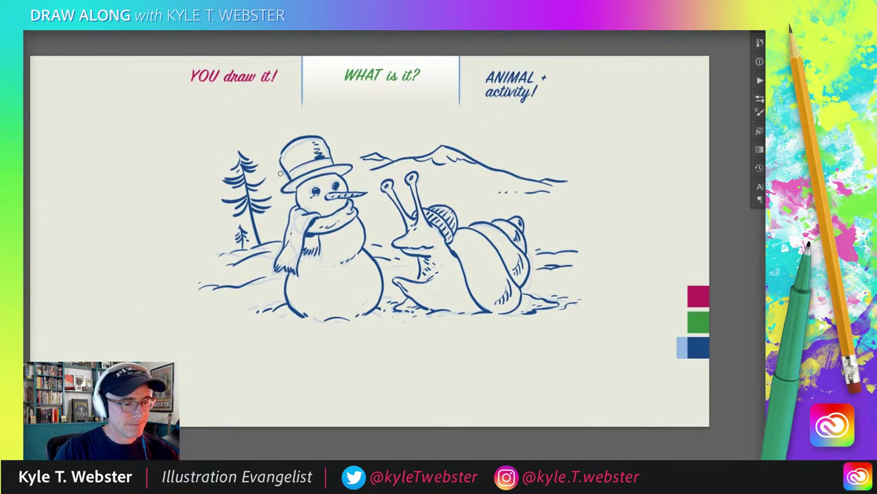
Step: Ink a distant hill line left of the pine, then the snowman's mouth, belly stroke and lower-right shading line
drag(227, 191, 205, 199)
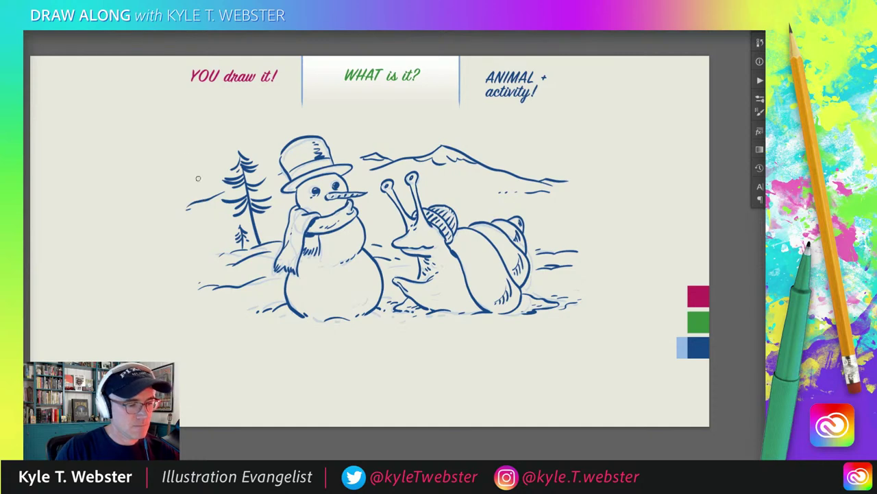
drag(180, 286, 166, 284)
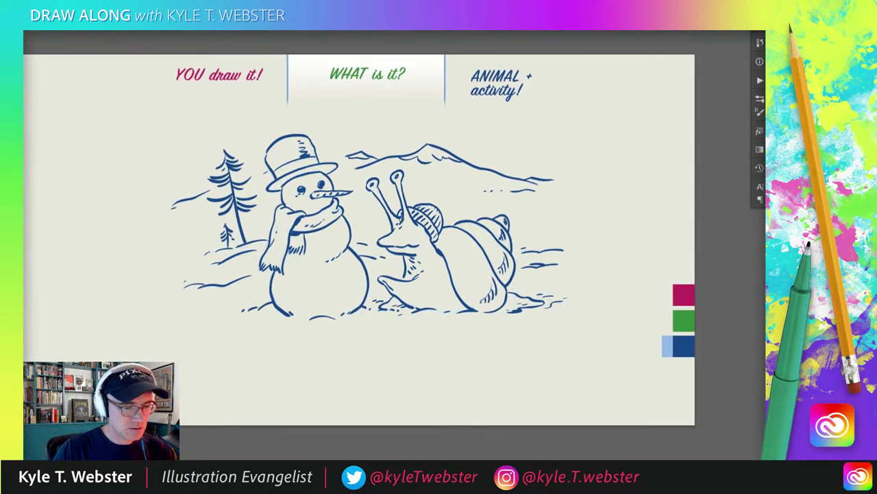
click(425, 243)
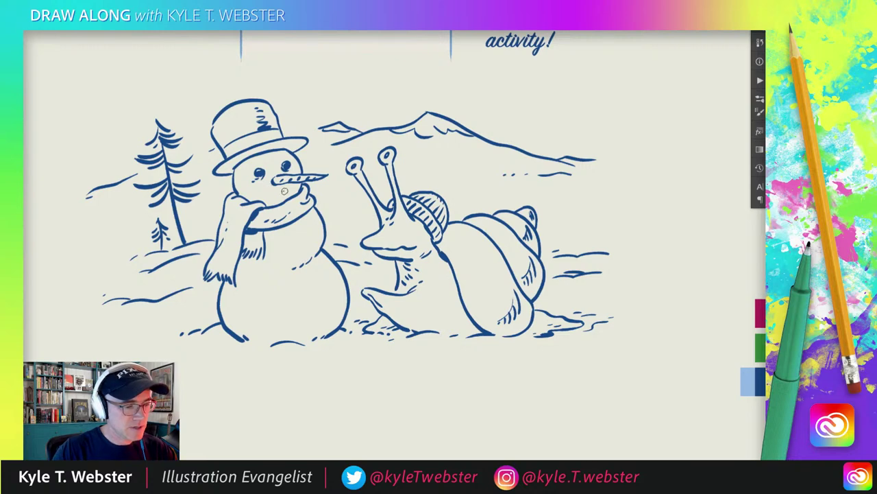
drag(285, 191, 282, 193)
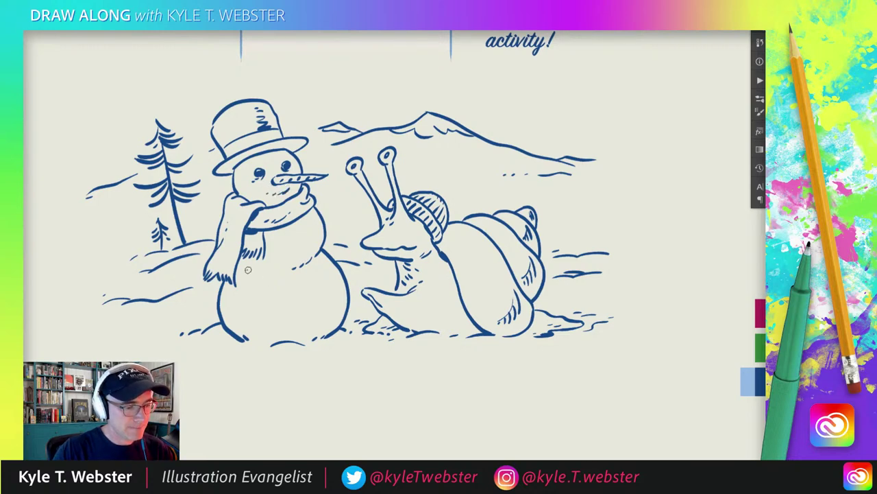
drag(248, 270, 262, 271)
drag(331, 320, 328, 277)
key(ctrl+0)
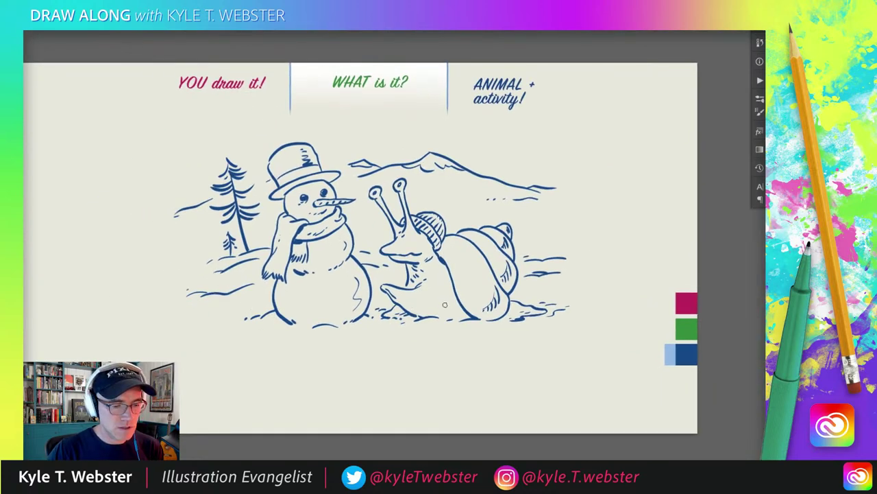
scroll(252, 312, left, 2)
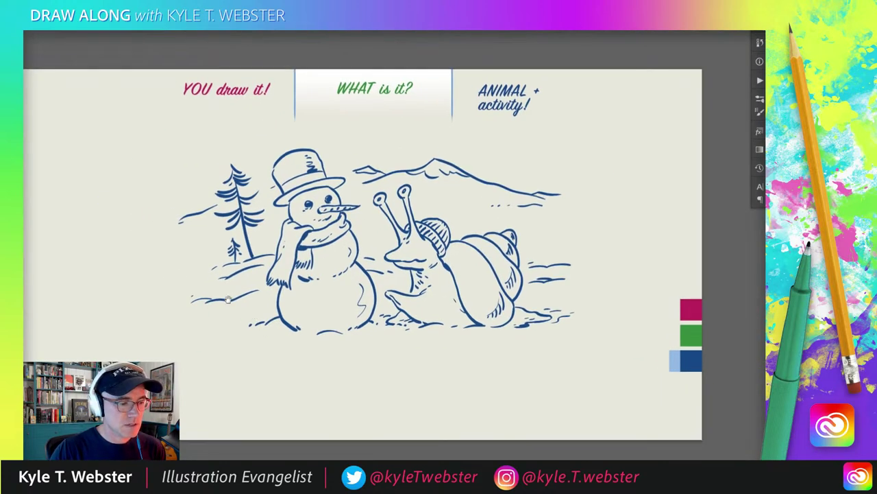